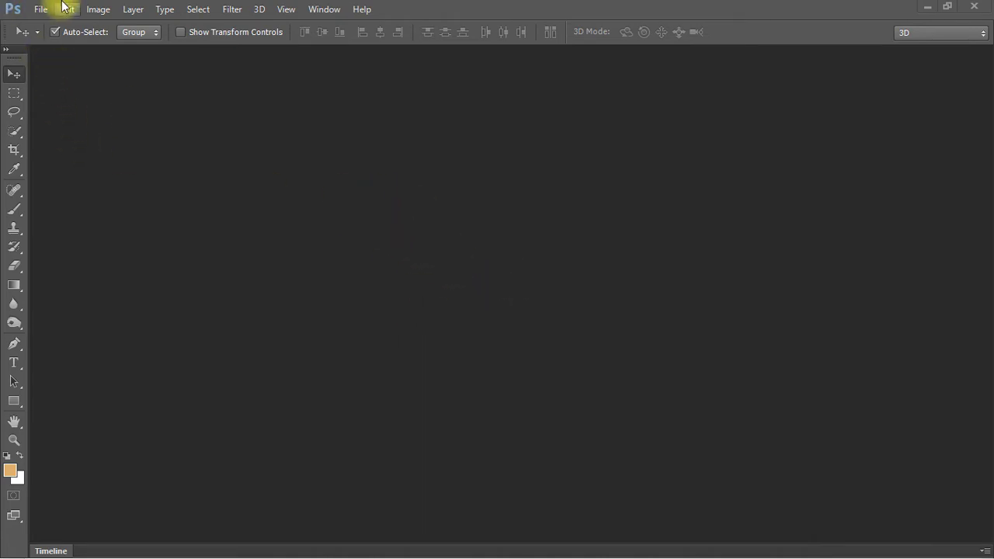
Open the short-haired woman's portrait JPG from the Desktop in Photoshop CS6.
click(40, 10)
click(55, 40)
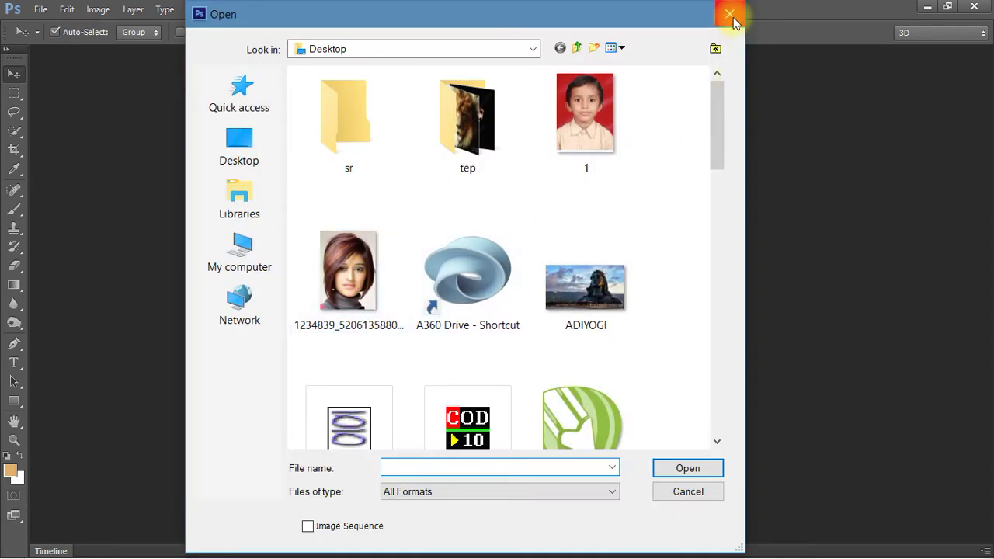
click(730, 15)
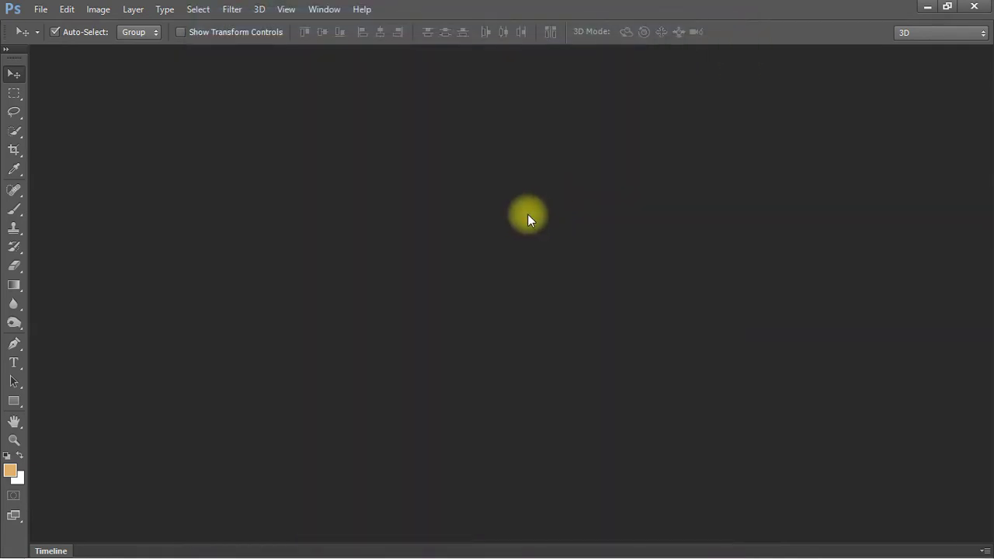
double_click(449, 265)
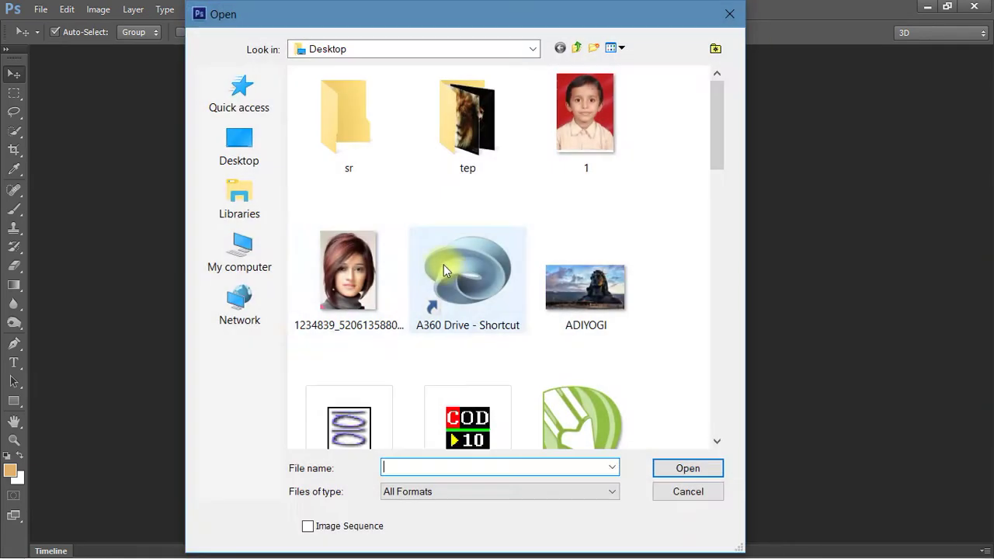
double_click(347, 256)
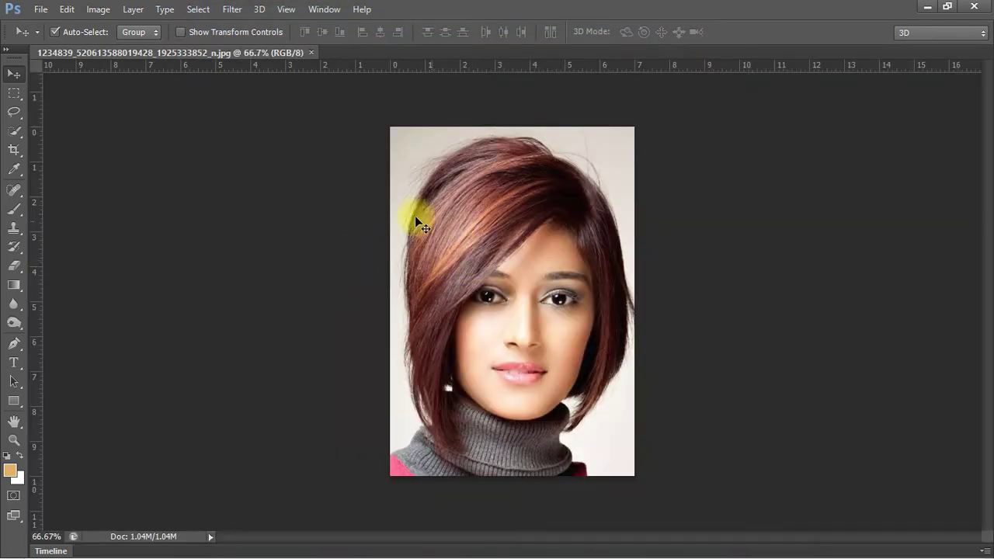
Apply a Threshold adjustment at level 149 to make the portrait pure black and white.
click(232, 9)
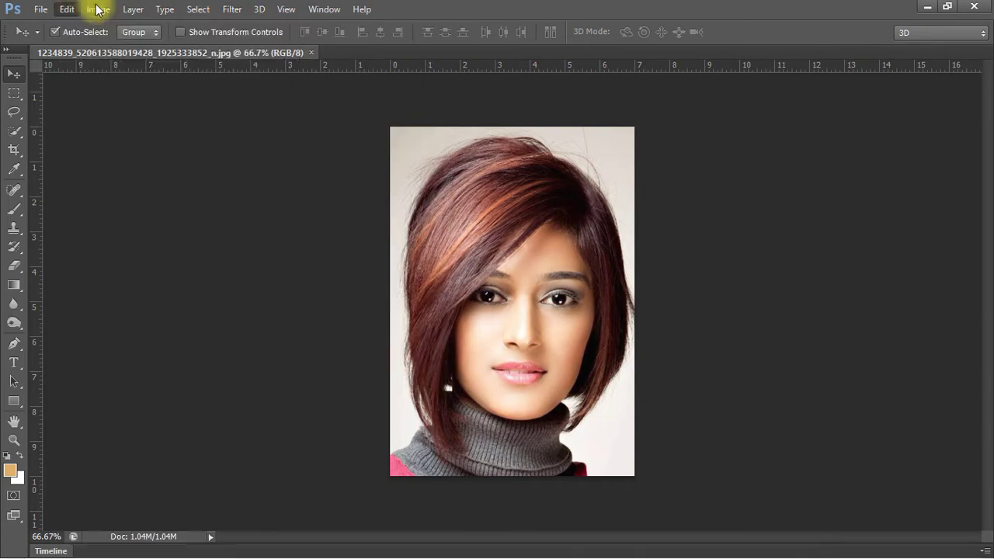
click(98, 9)
mouse_move(129, 54)
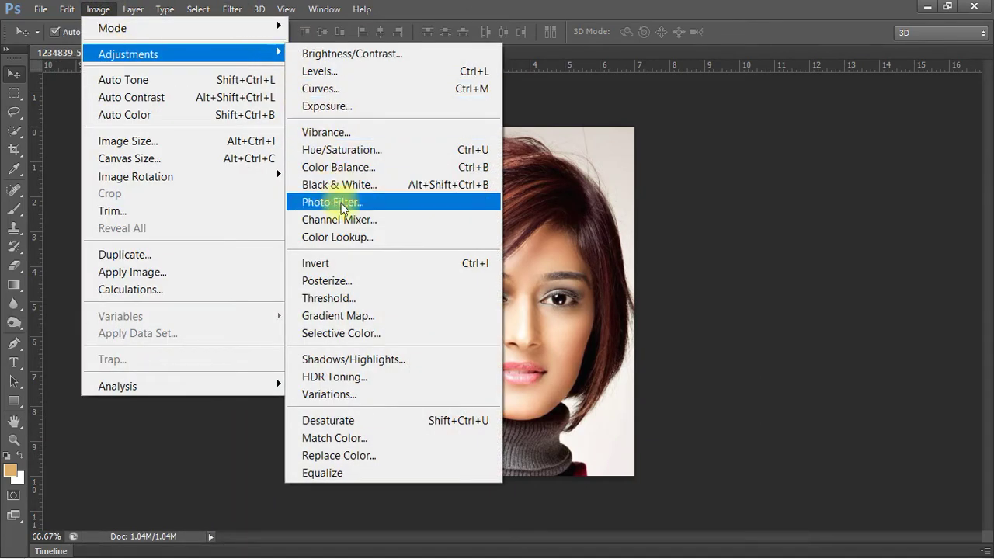
click(360, 299)
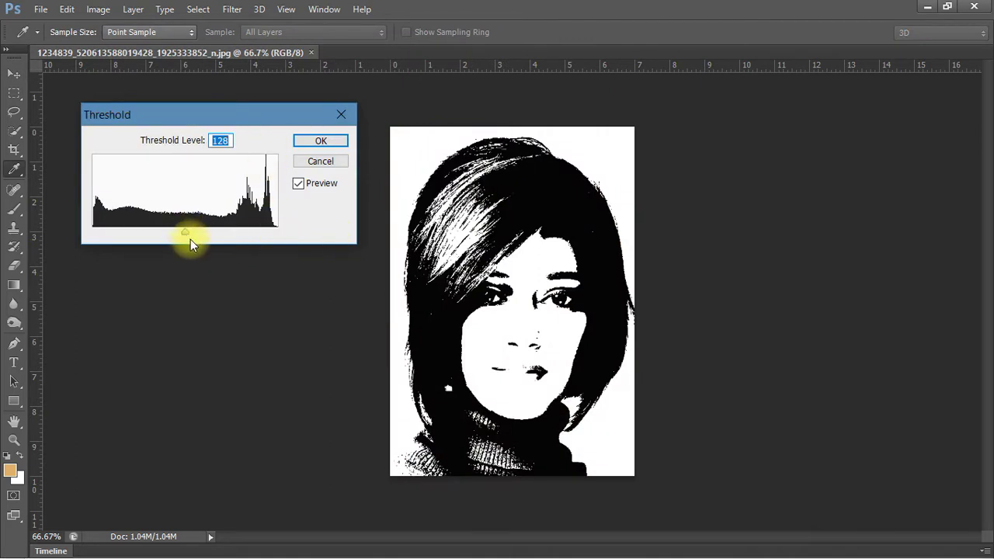
drag(187, 235, 201, 235)
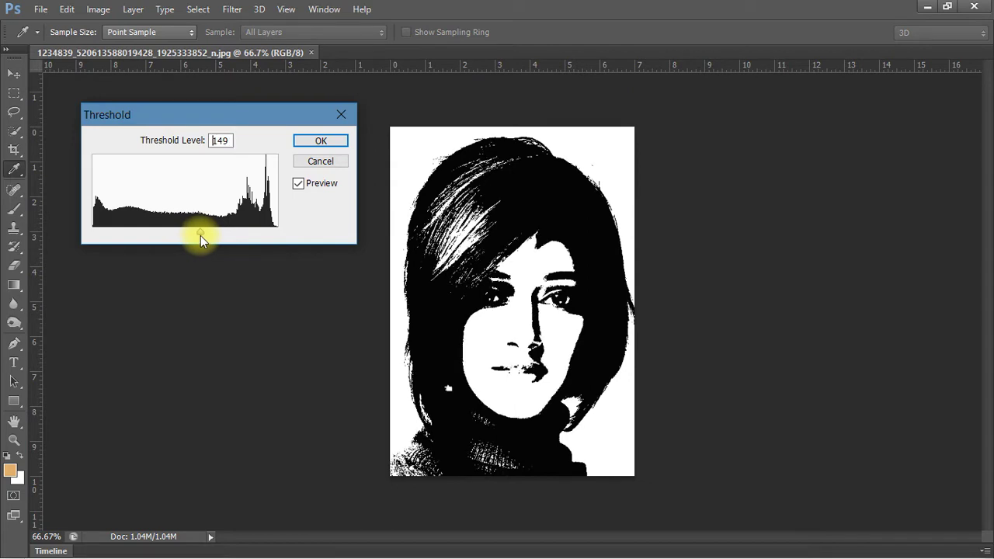
click(339, 145)
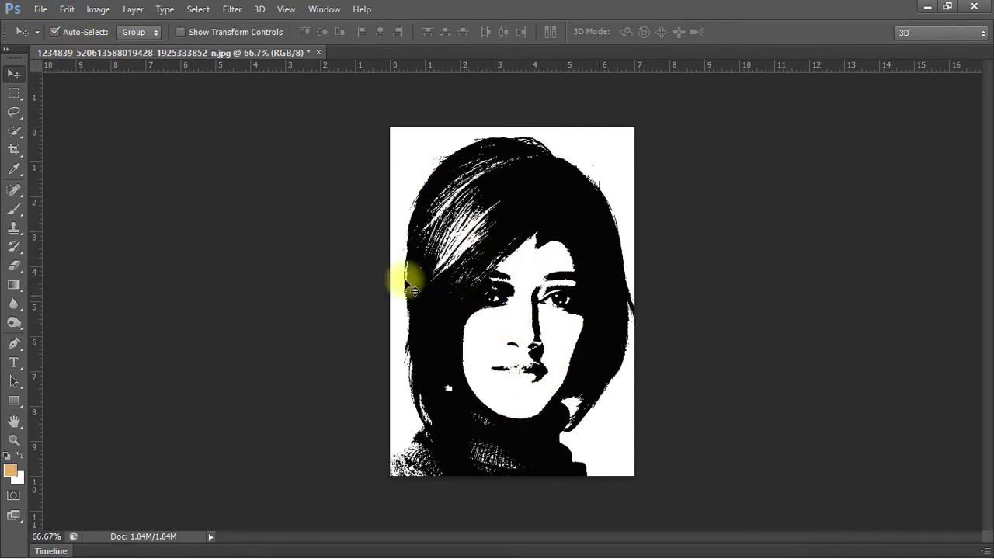
Save the portrait to the Desktop as vector.jpg at JPEG quality 12, Maximum.
click(41, 11)
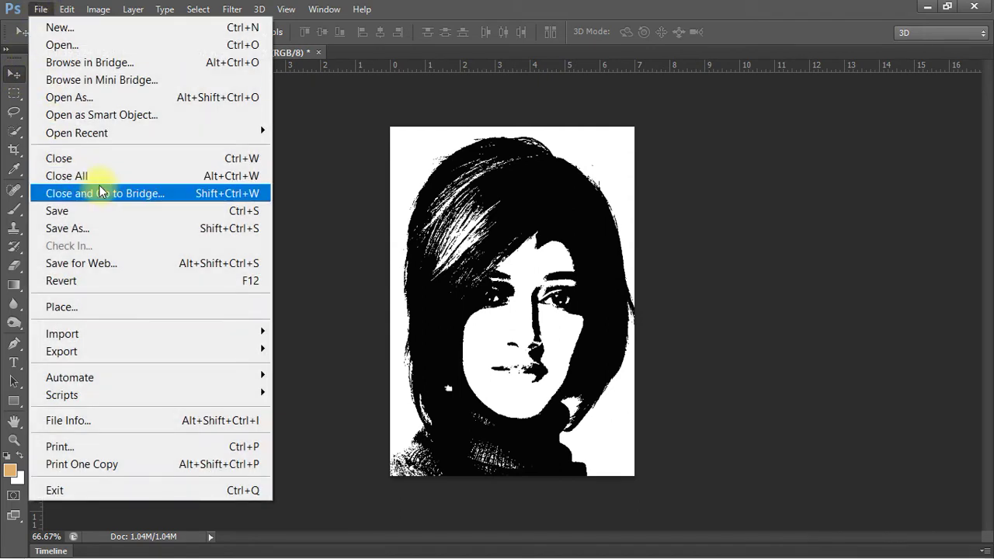
click(100, 228)
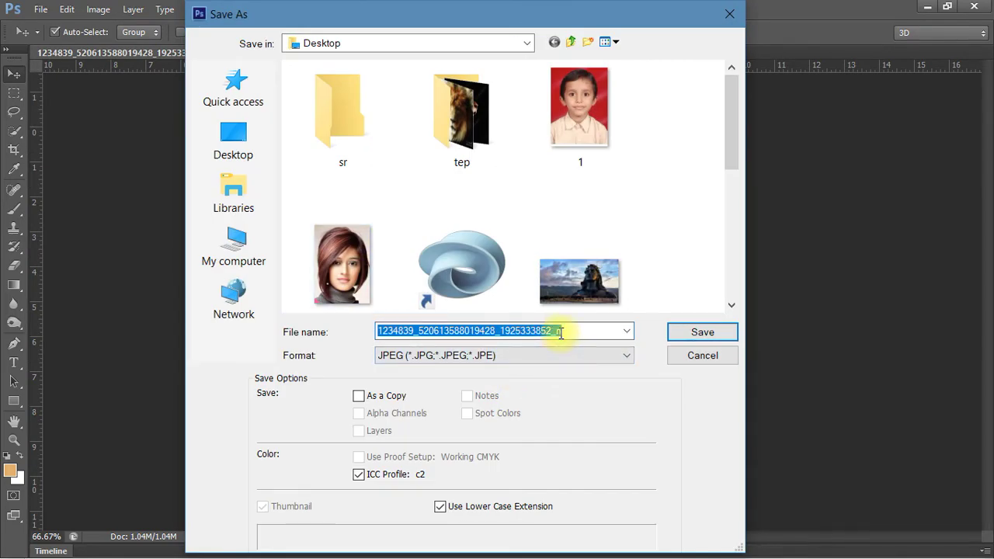
text(vector)
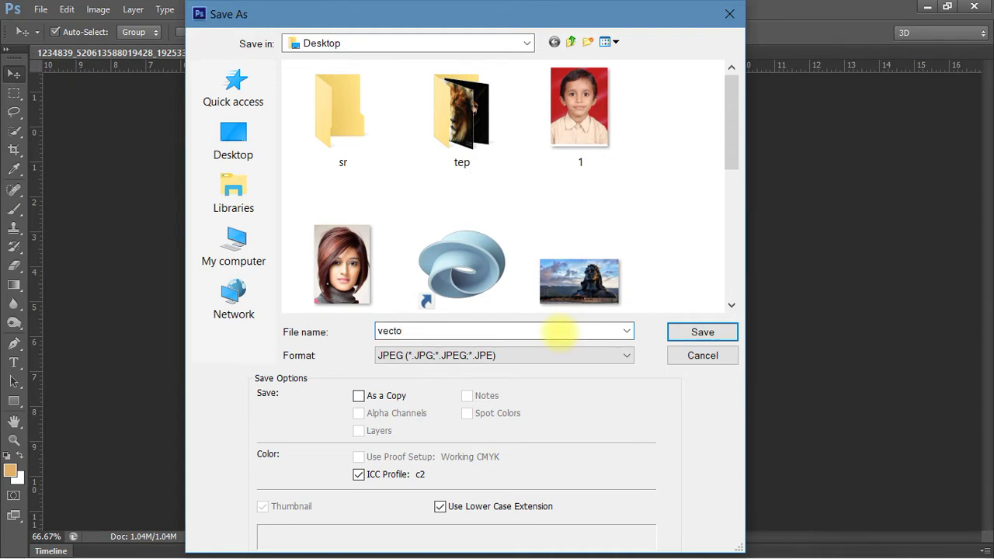
click(700, 333)
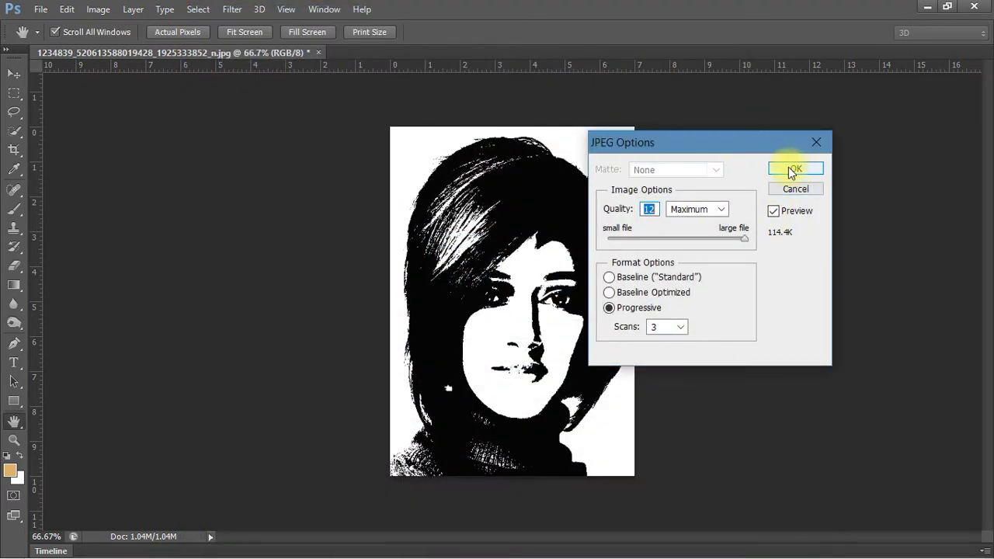
click(791, 170)
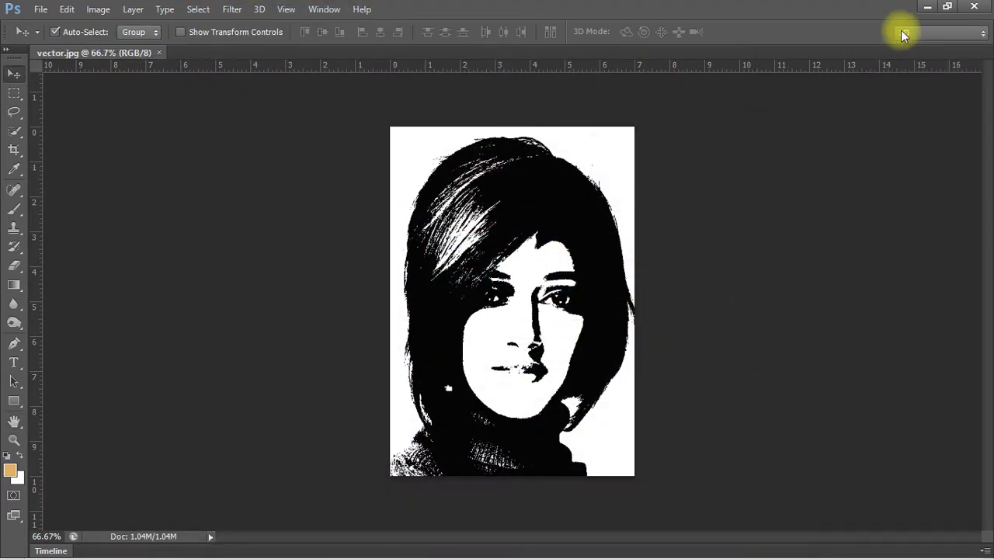
Switch to the blank A4 CorelDRAW document and import vector.jpg from the Desktop.
click(927, 6)
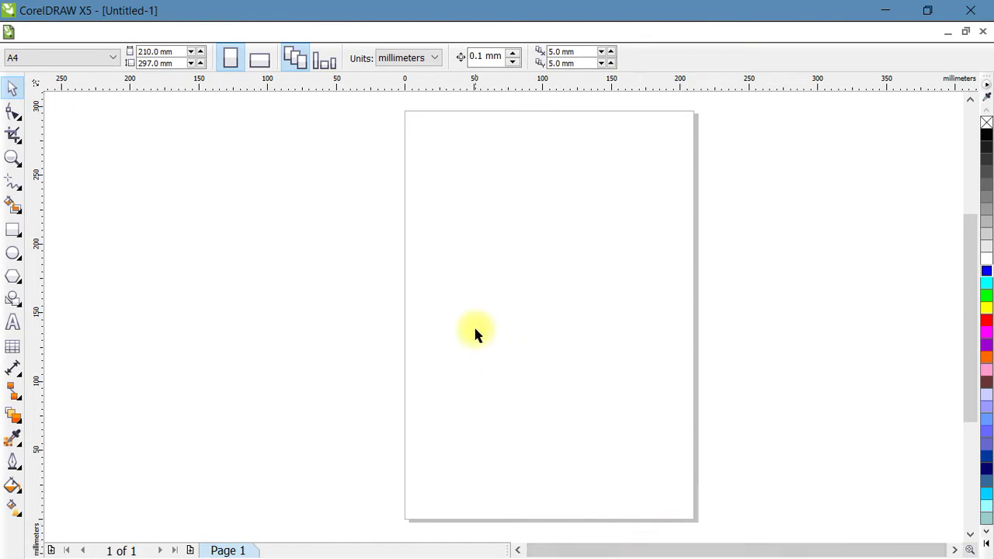
click(35, 32)
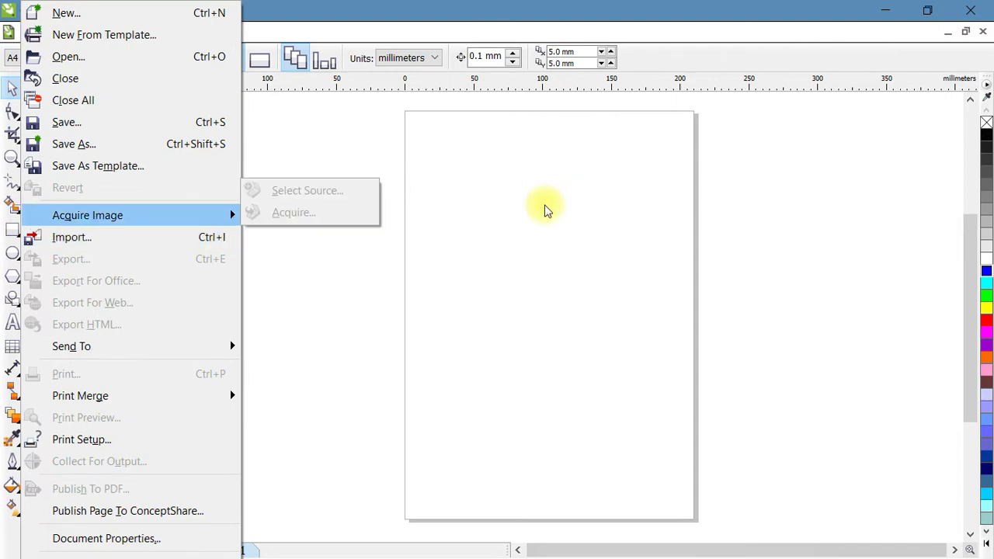
click(474, 205)
right_click(469, 201)
click(516, 279)
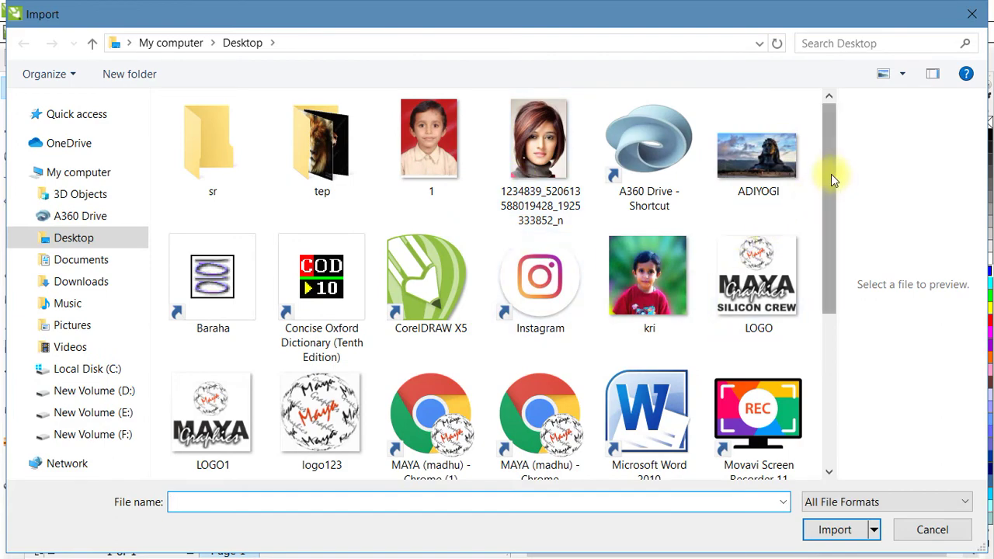
drag(831, 174, 815, 334)
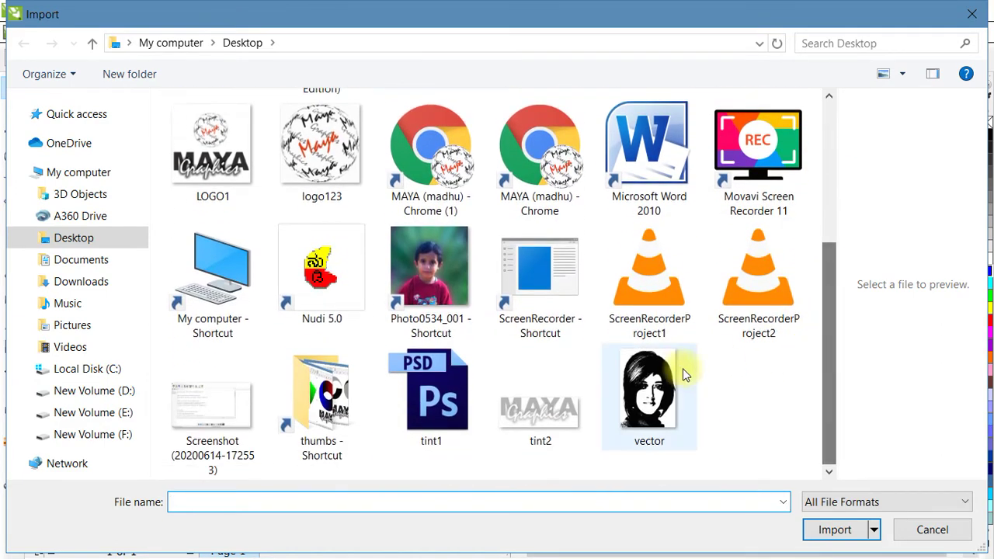
click(646, 384)
double_click(644, 356)
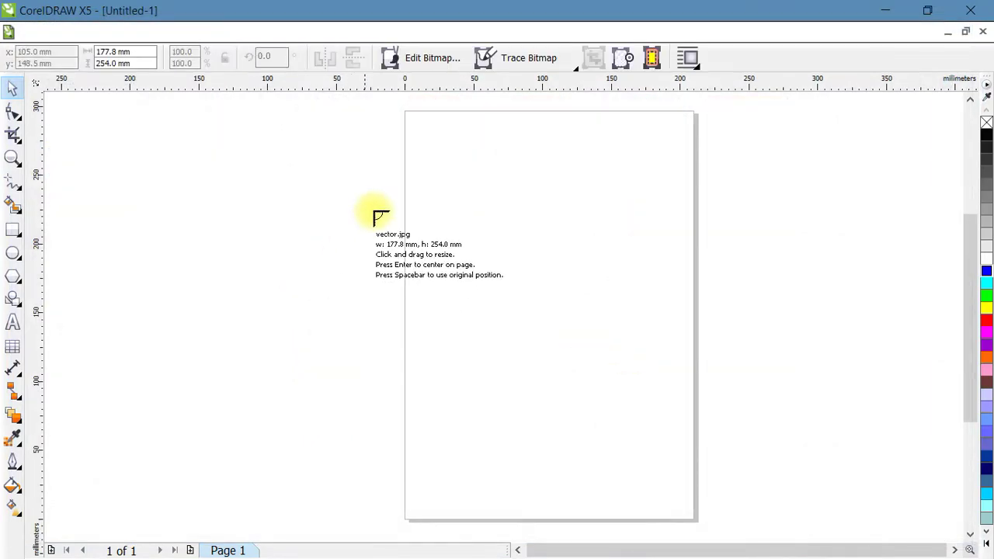
Place the bitmap at its original 177.8 × 254.0 mm size and zoom in to inspect it.
click(411, 119)
click(332, 173)
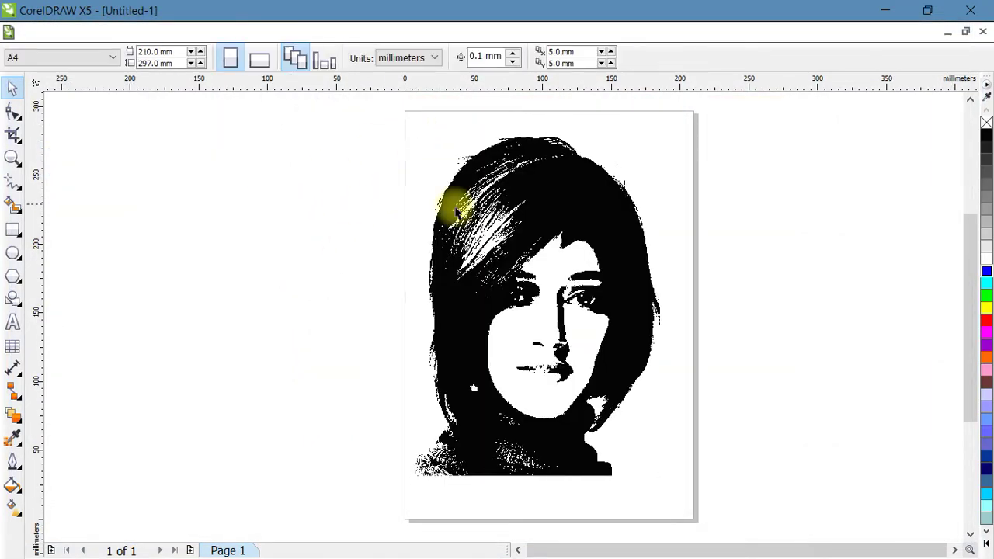
click(546, 199)
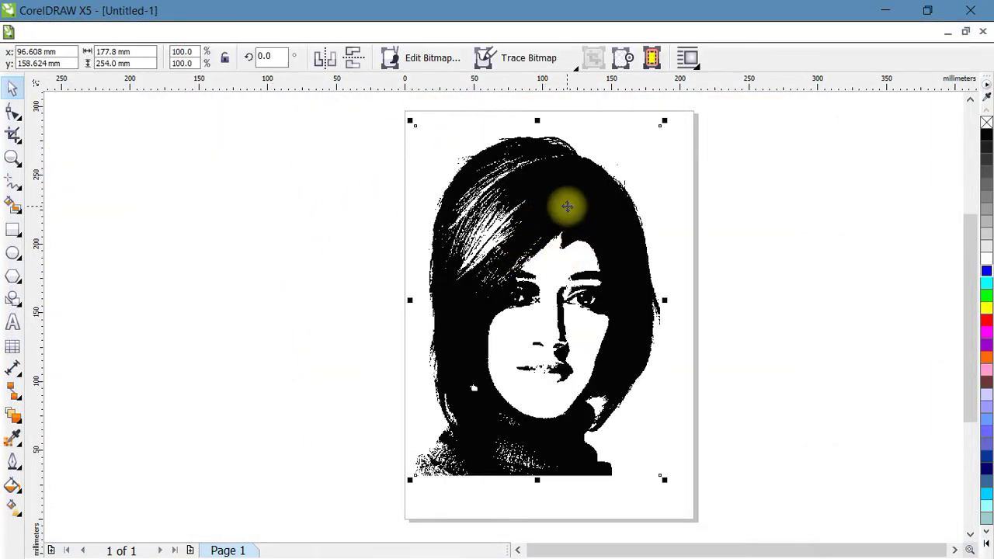
scroll(539, 269, up, 2)
scroll(506, 230, up, 3)
scroll(455, 210, up, 2)
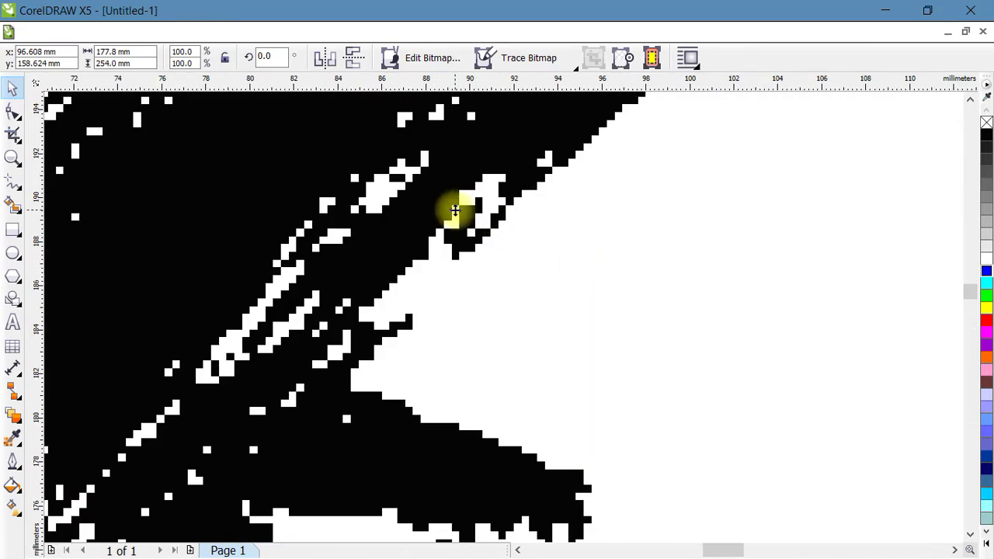
scroll(365, 204, up, 2)
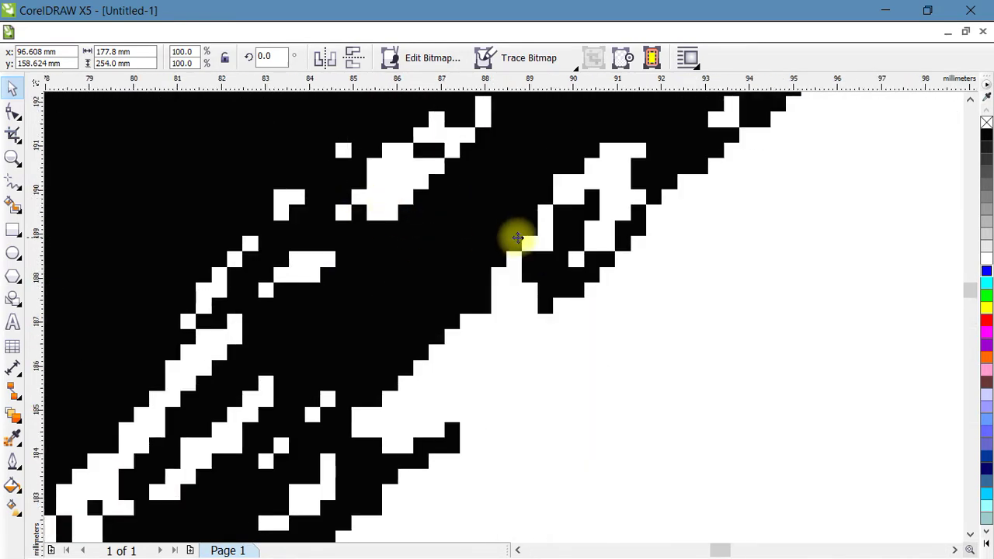
scroll(492, 237, down, 2)
scroll(421, 240, down, 2)
scroll(422, 240, down, 3)
scroll(504, 268, down, 1)
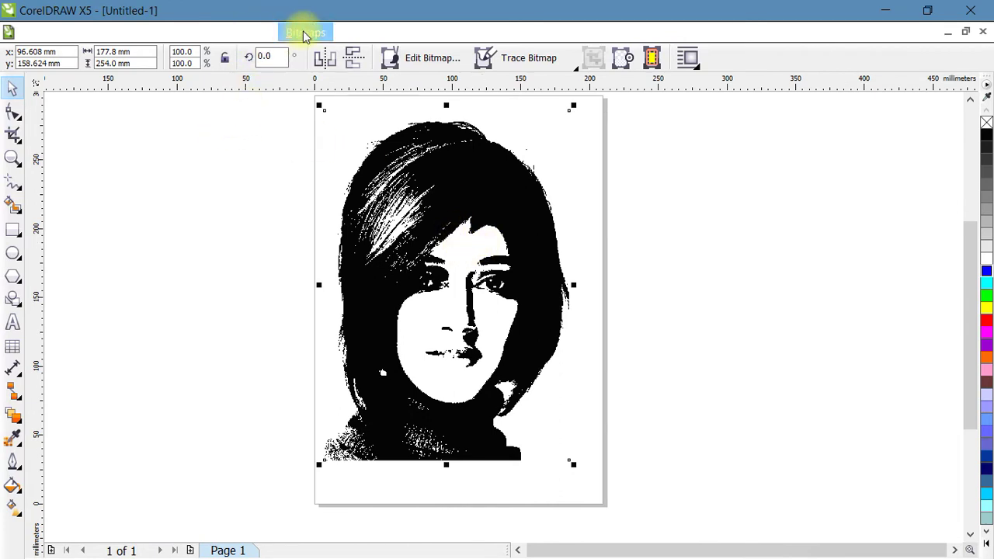
PowerTRACE the bitmap as a Clipart outline trace with maximum detail and smoothing 29.
click(315, 33)
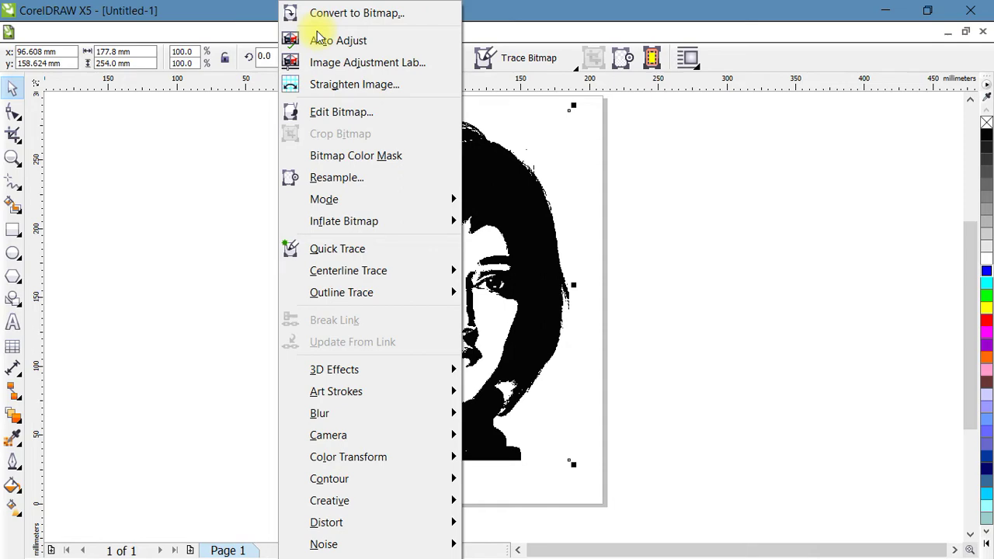
mouse_move(341, 292)
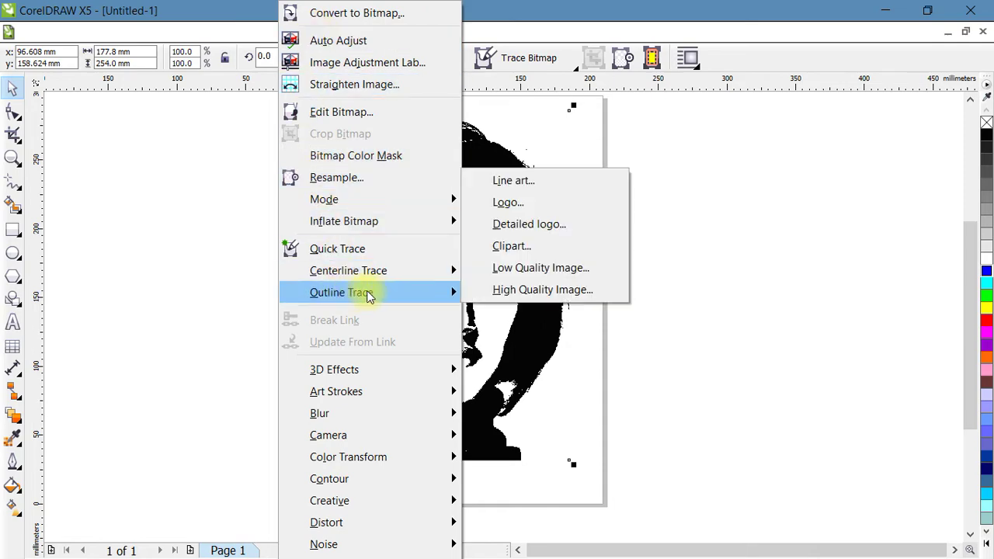
click(533, 246)
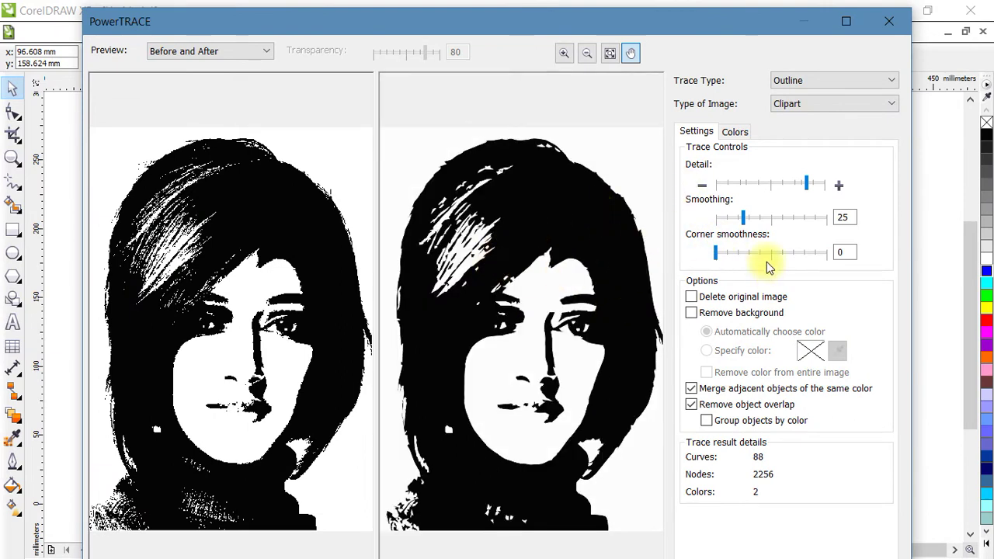
click(819, 188)
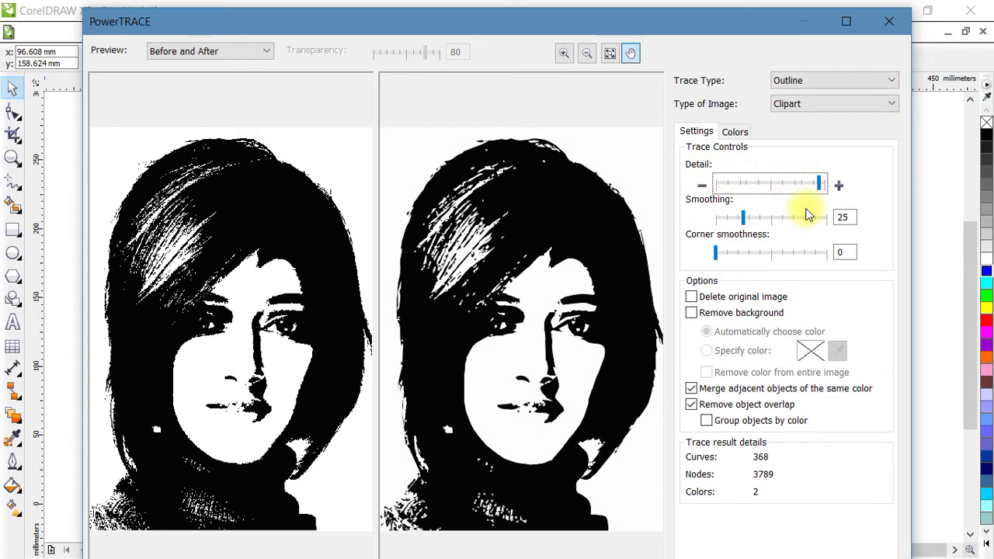
click(757, 220)
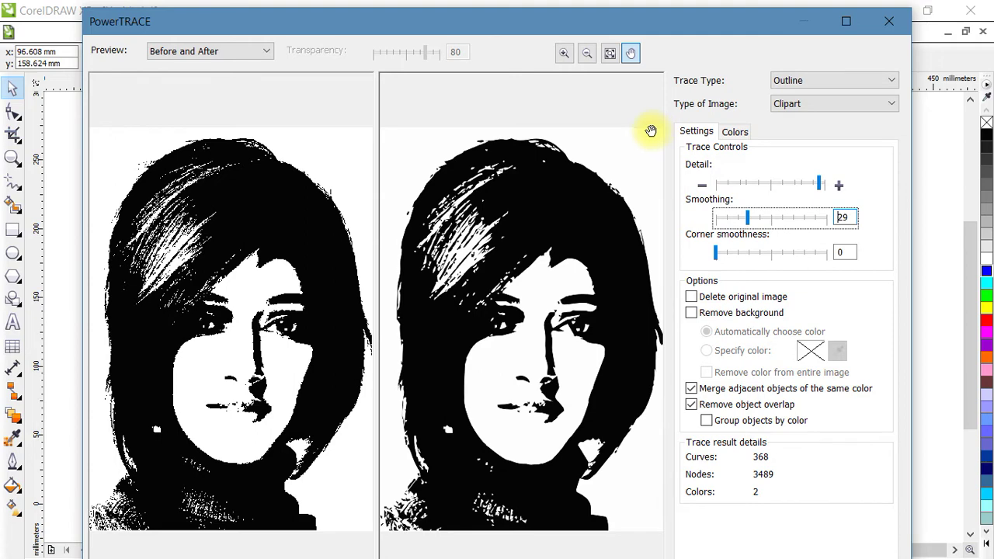
key(Return)
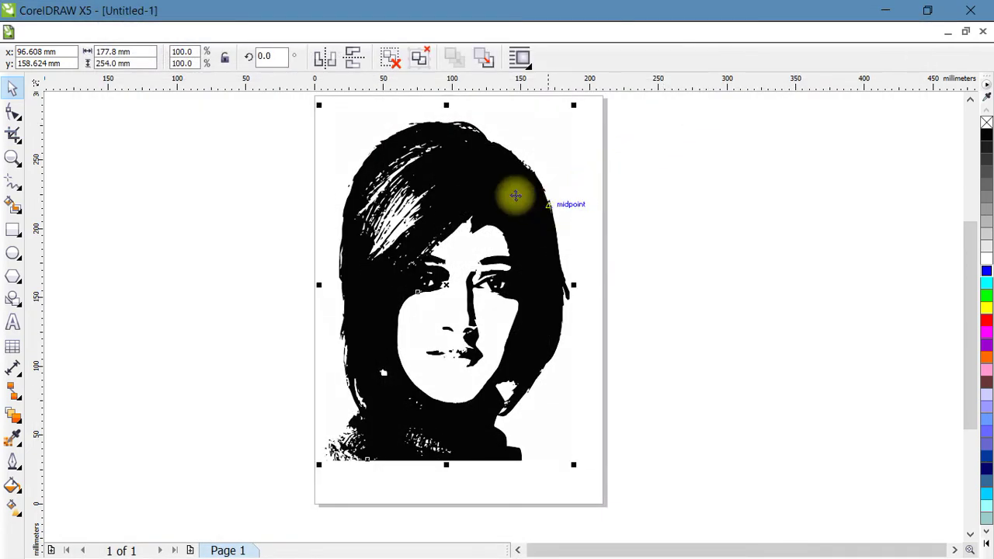
Set the trace beside the bitmap, shift the bitmap left off the page, and zoom to compare.
drag(477, 194, 741, 210)
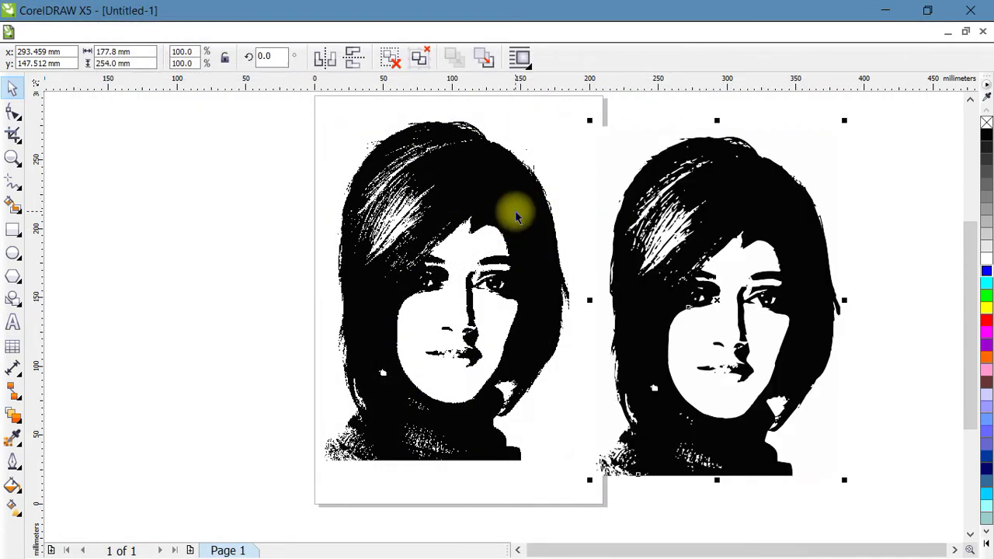
drag(514, 214, 242, 212)
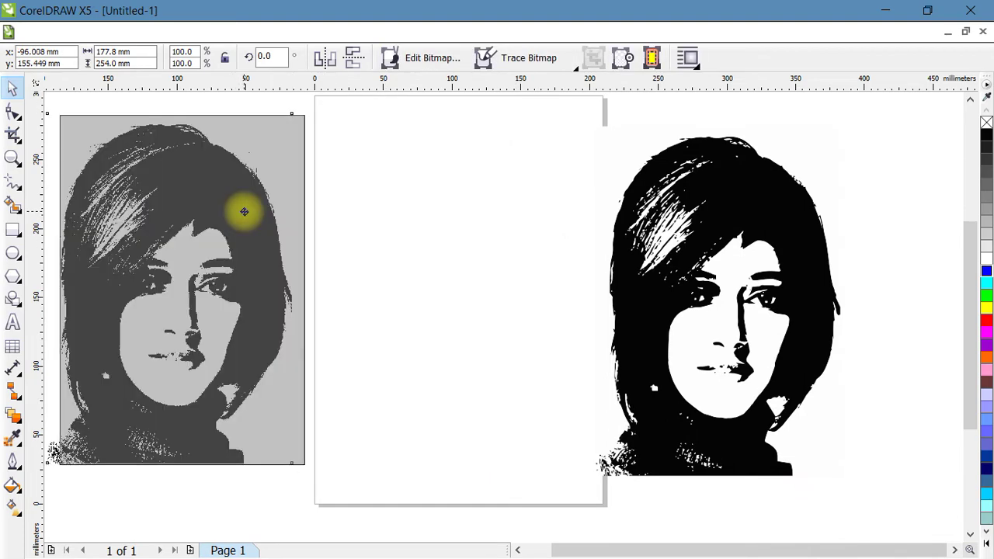
scroll(171, 234, up, 3)
scroll(159, 242, up, 3)
scroll(155, 244, down, 1)
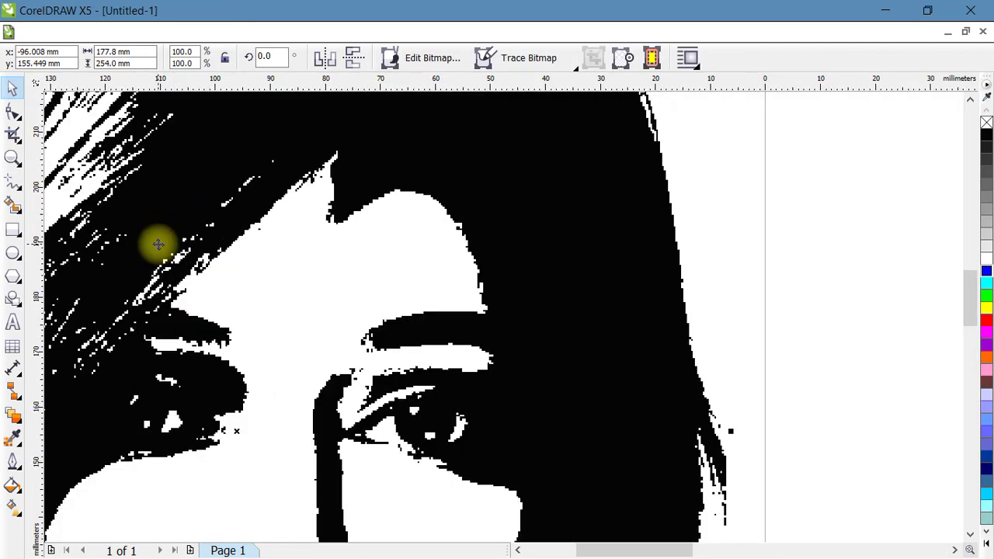
scroll(158, 244, up, 1)
scroll(171, 264, down, 1)
scroll(184, 280, down, 2)
scroll(233, 283, down, 2)
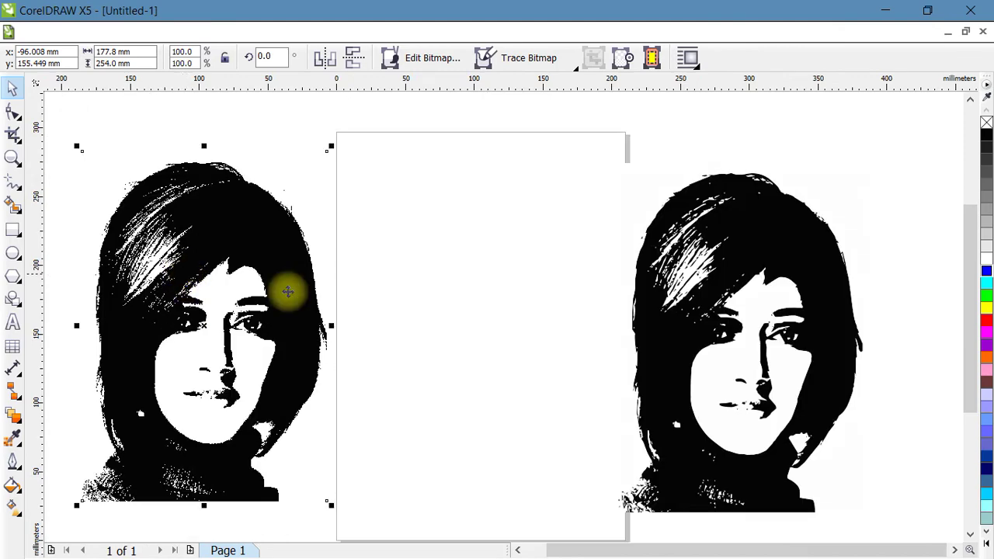
scroll(748, 295, up, 1)
scroll(751, 281, up, 1)
scroll(737, 289, up, 1)
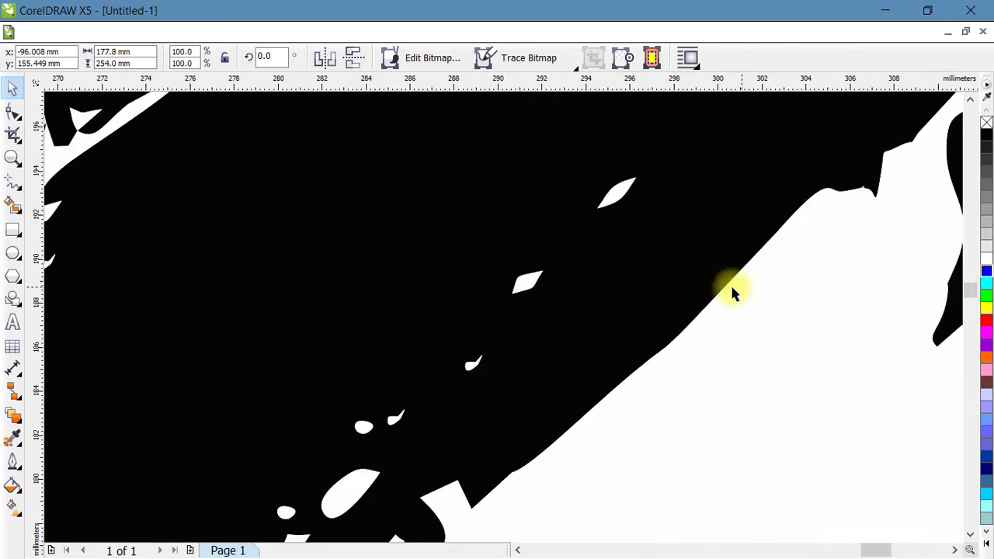
scroll(488, 262, down, 2)
scroll(490, 264, down, 2)
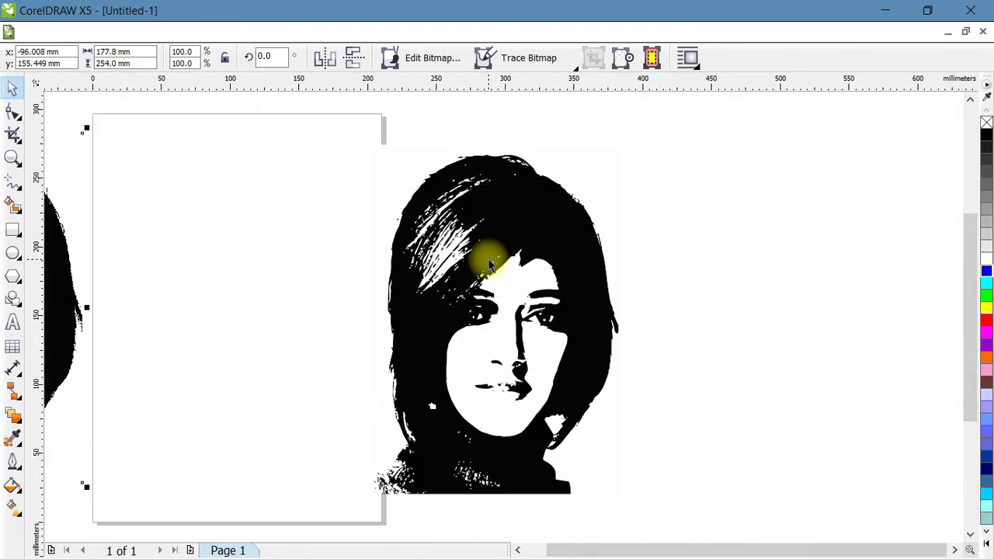
Move the traced portrait onto the A4 page and clear the selection.
drag(489, 264, 233, 240)
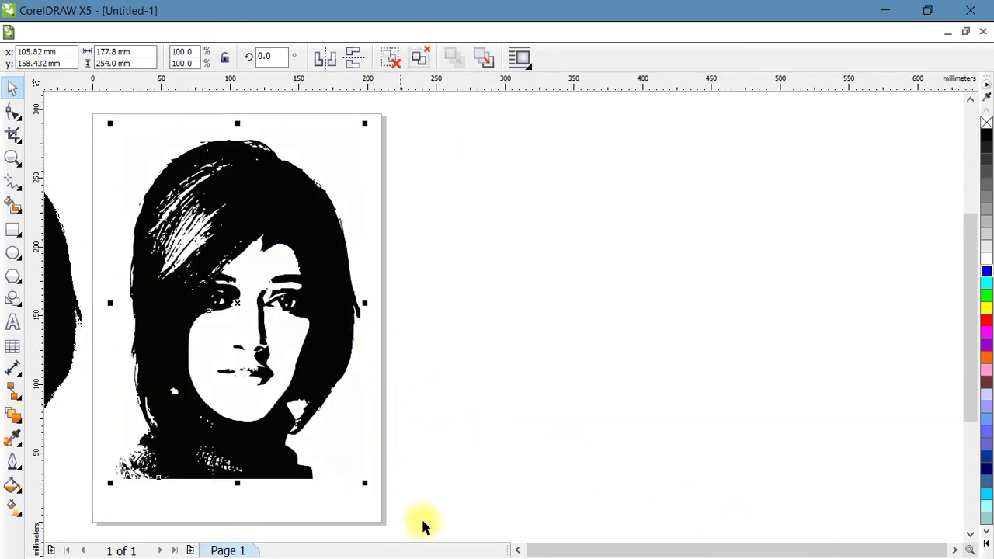
click(517, 552)
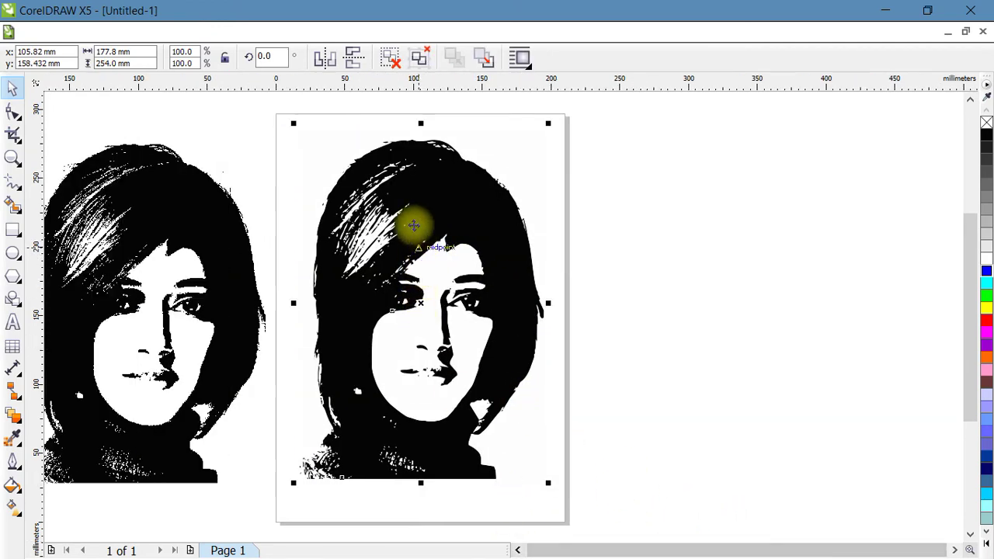
key(Escape)
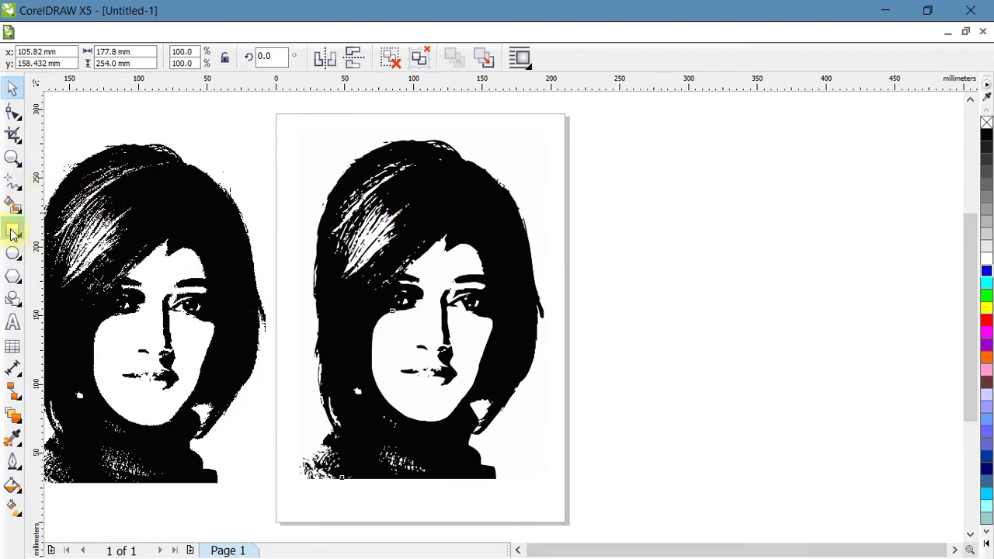
Draw a blue rectangle larger than the page and send it behind the portraits.
click(12, 230)
drag(666, 116, 167, 511)
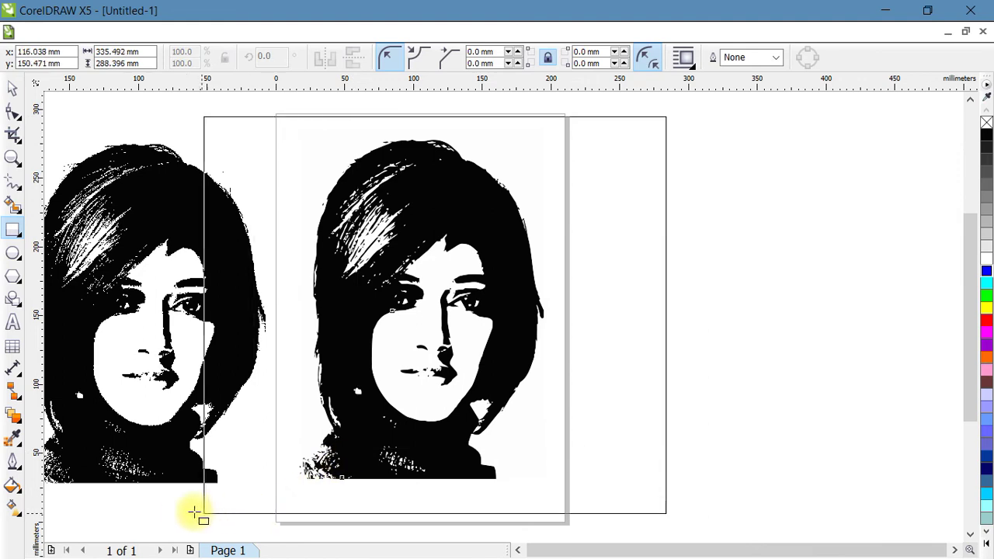
click(986, 272)
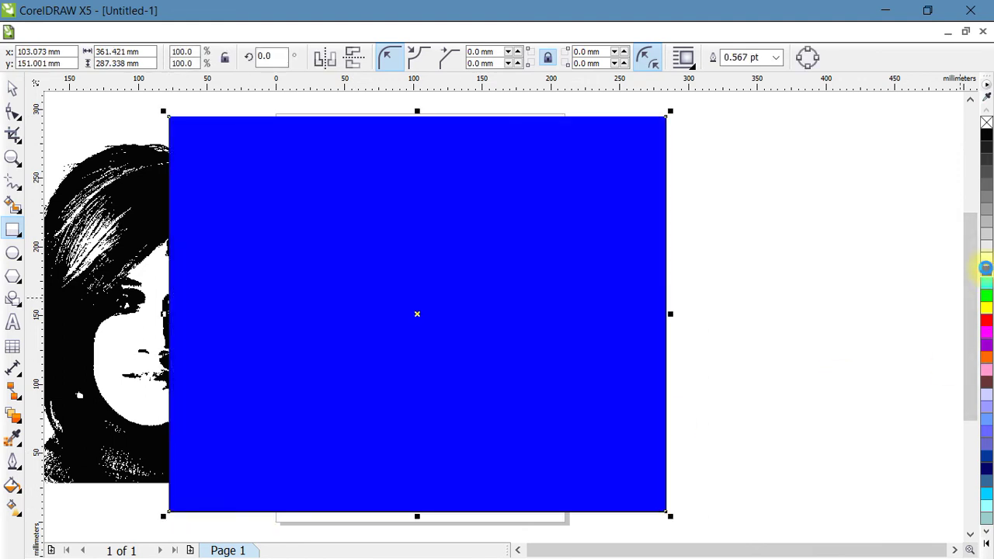
key(shift+Page_Down)
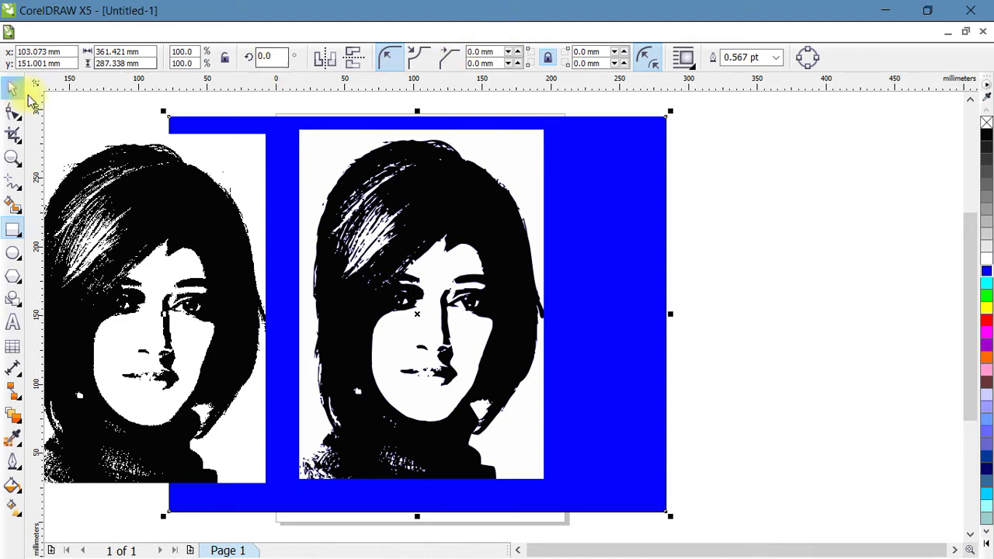
Select the traced portrait, nudge it slightly right, then deselect everything.
click(13, 89)
click(734, 196)
click(555, 210)
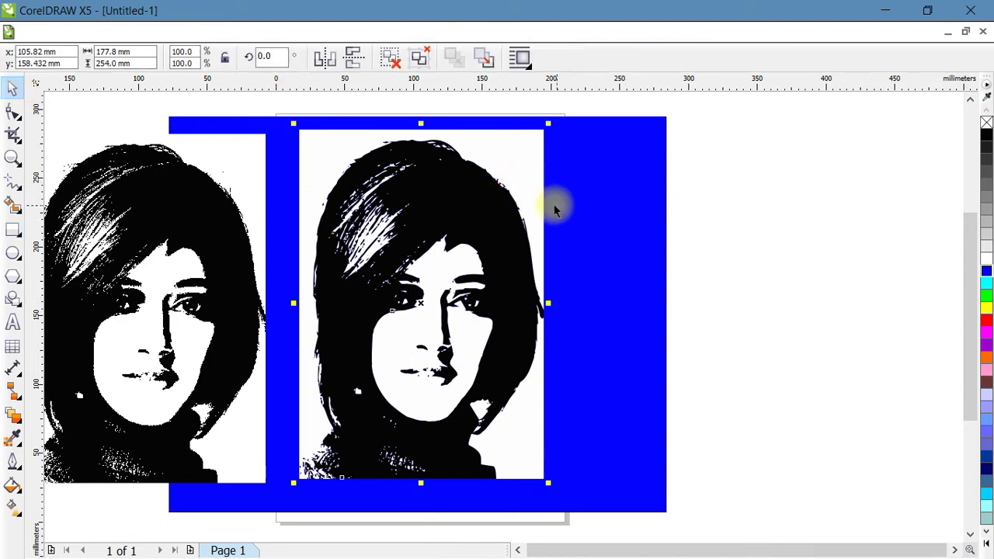
drag(508, 191, 528, 191)
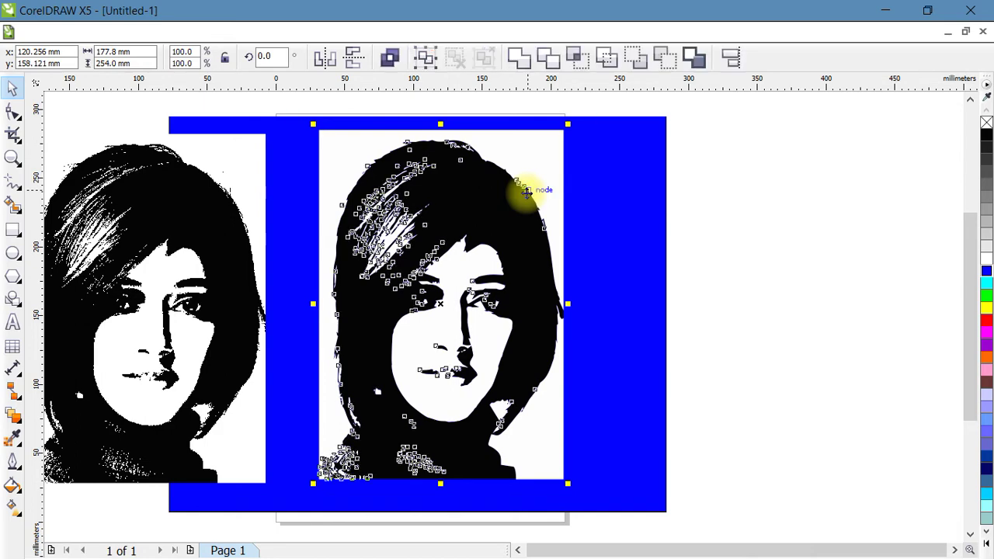
click(751, 148)
Pull the white background and face pieces out of the trace, then undo to restore them.
drag(541, 155, 707, 203)
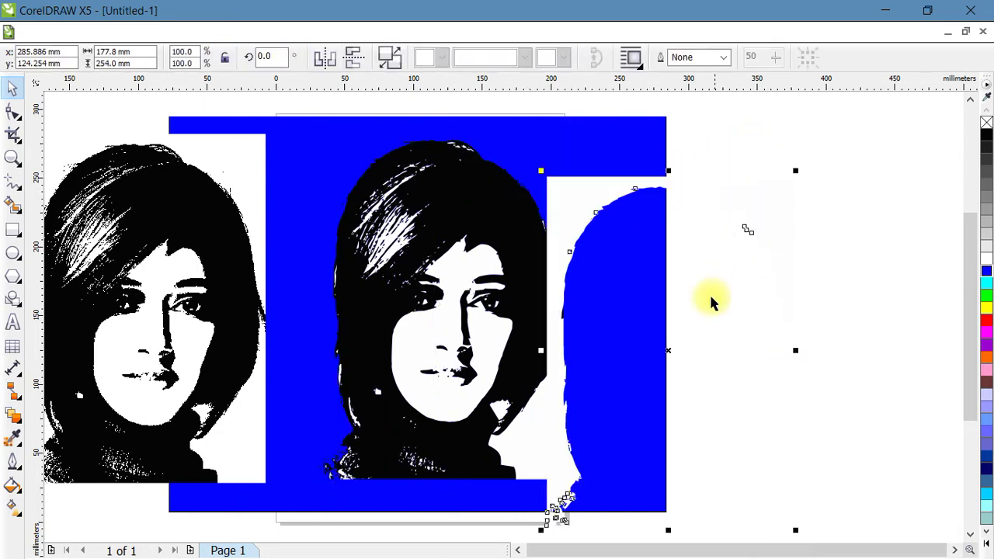
drag(473, 316, 619, 378)
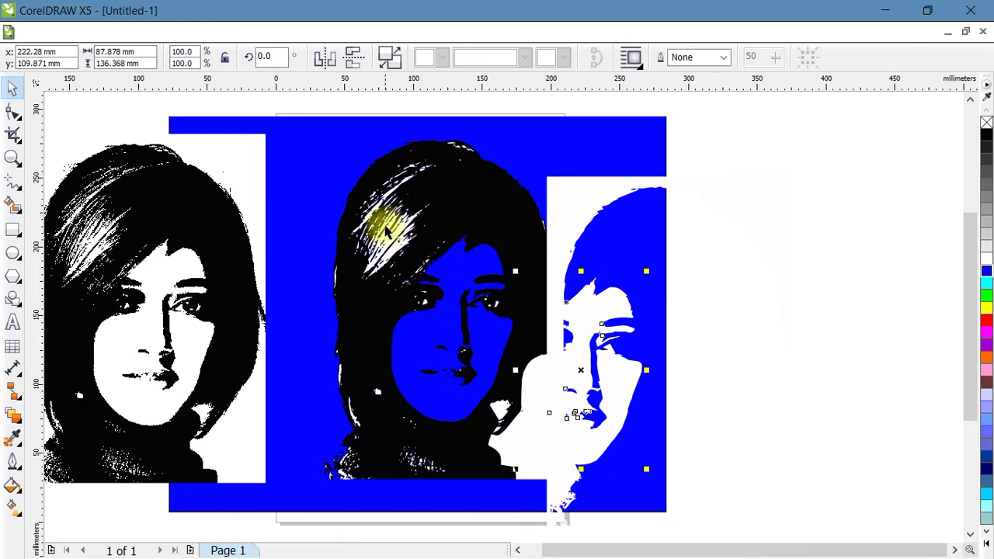
drag(567, 341, 627, 373)
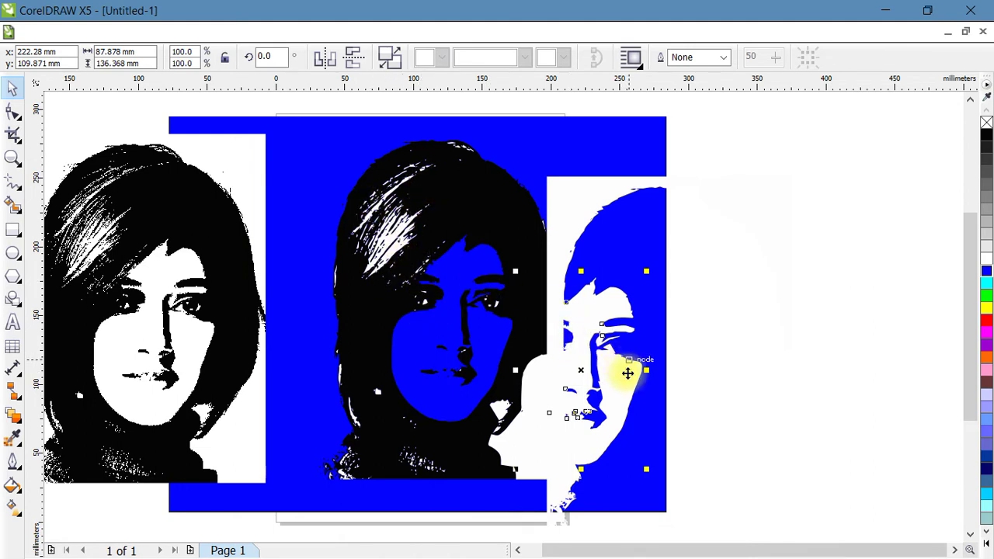
key(ctrl+z)
key(ctrl+z)
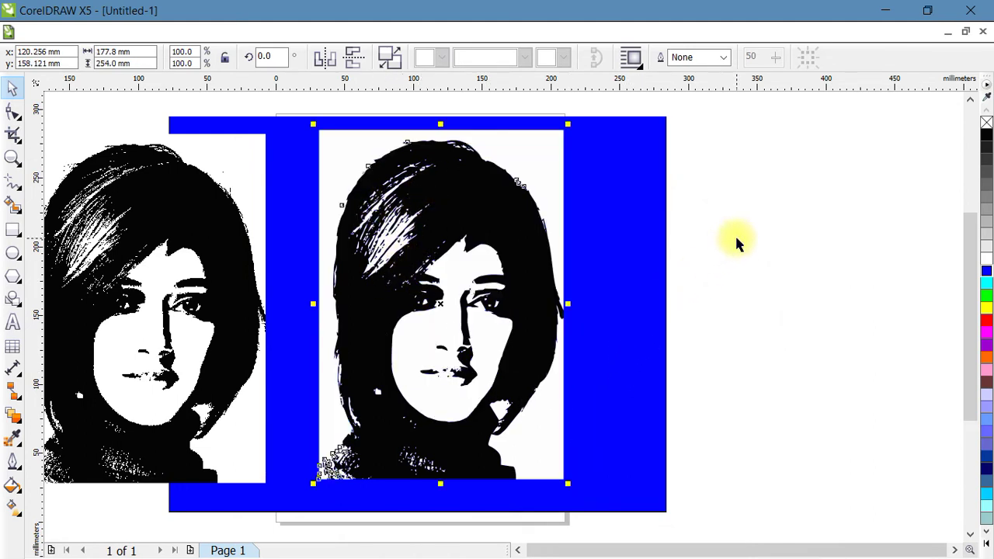
click(737, 241)
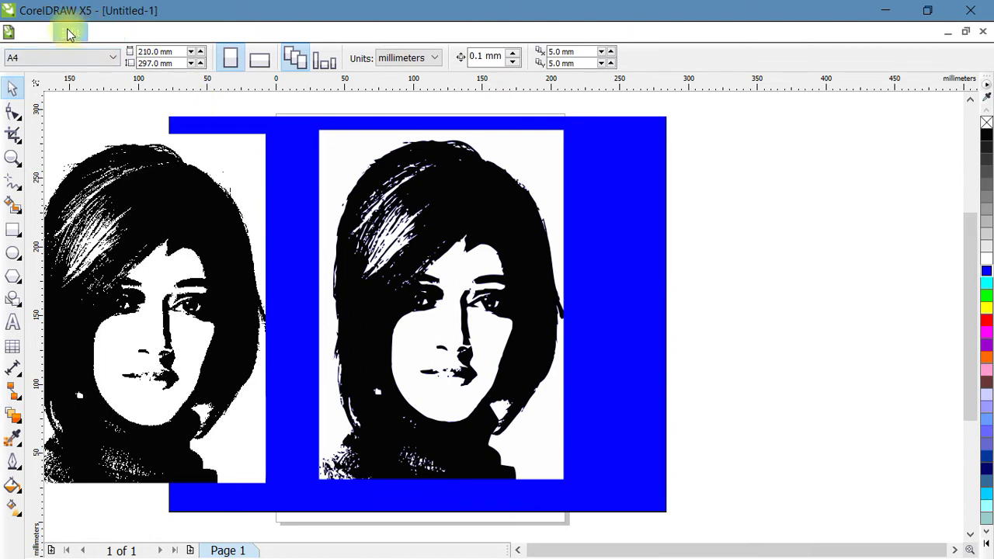
click(66, 31)
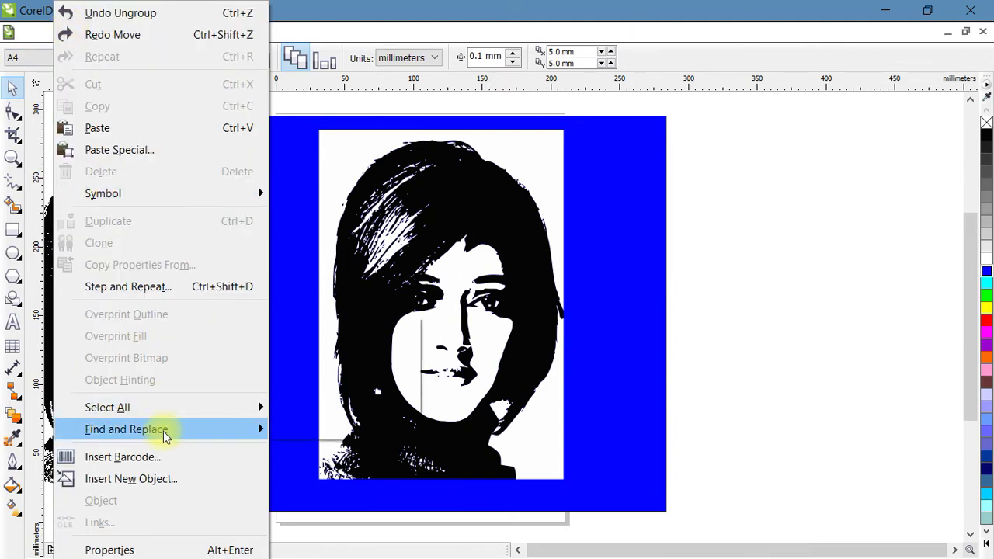
mouse_move(127, 429)
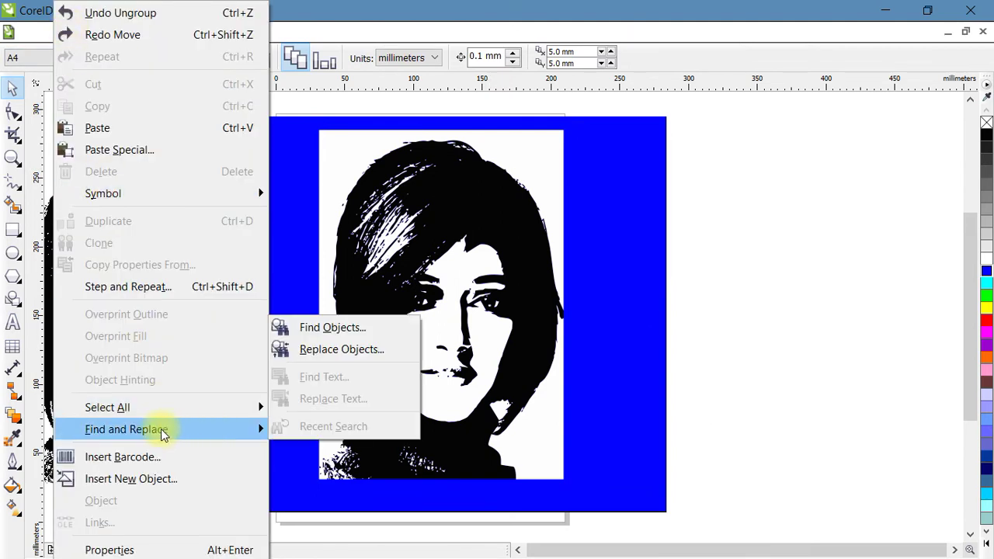
Start a new Find Objects search for objects with a Uniform Color fill.
click(362, 329)
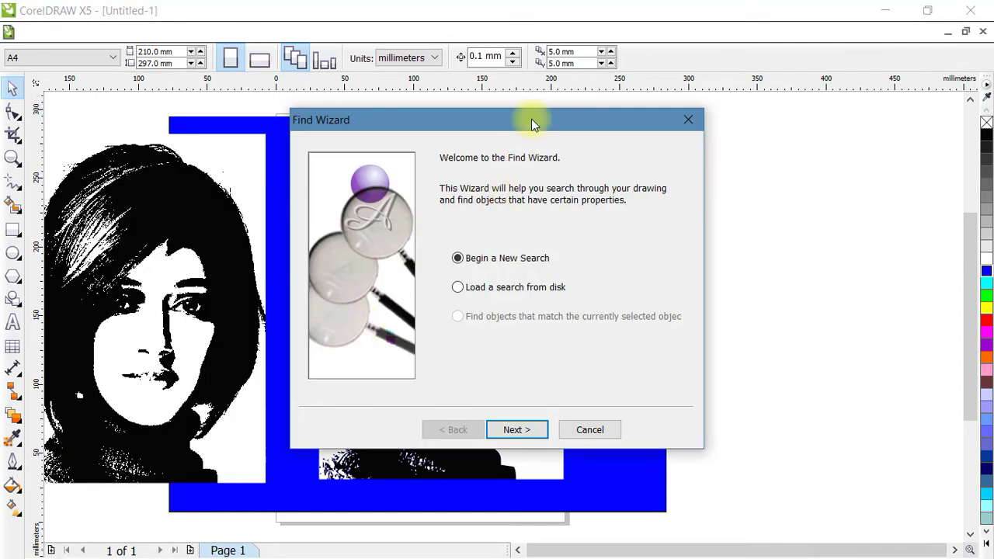
drag(531, 120, 523, 53)
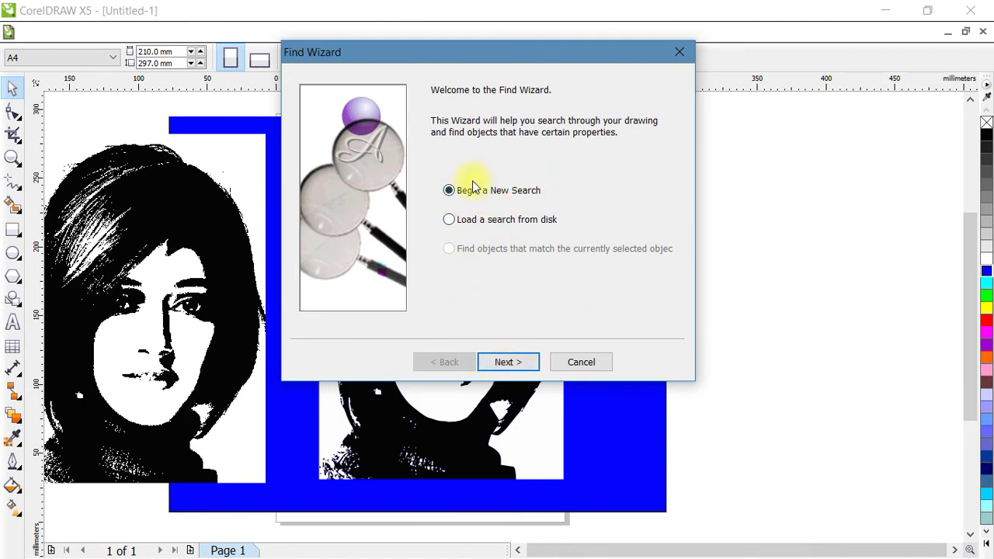
click(524, 365)
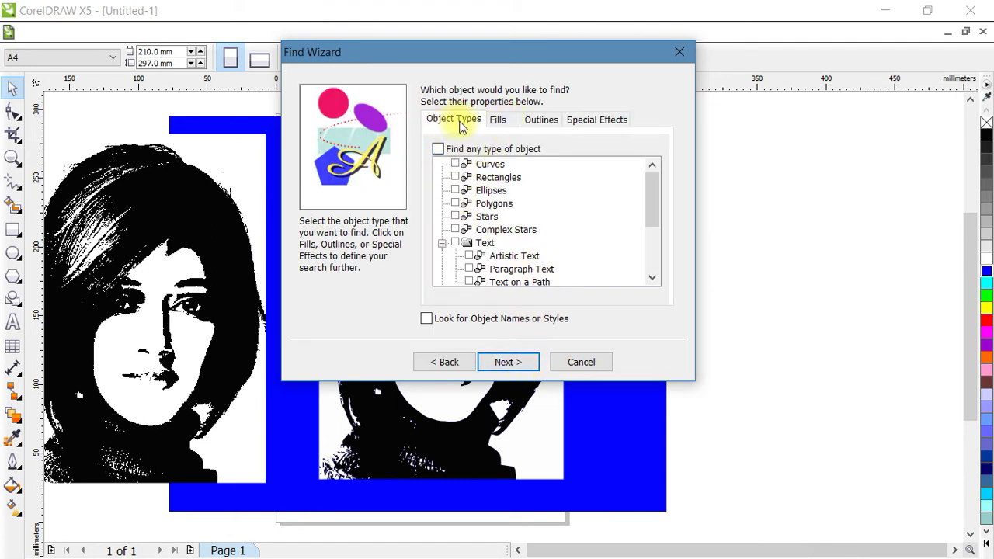
click(502, 124)
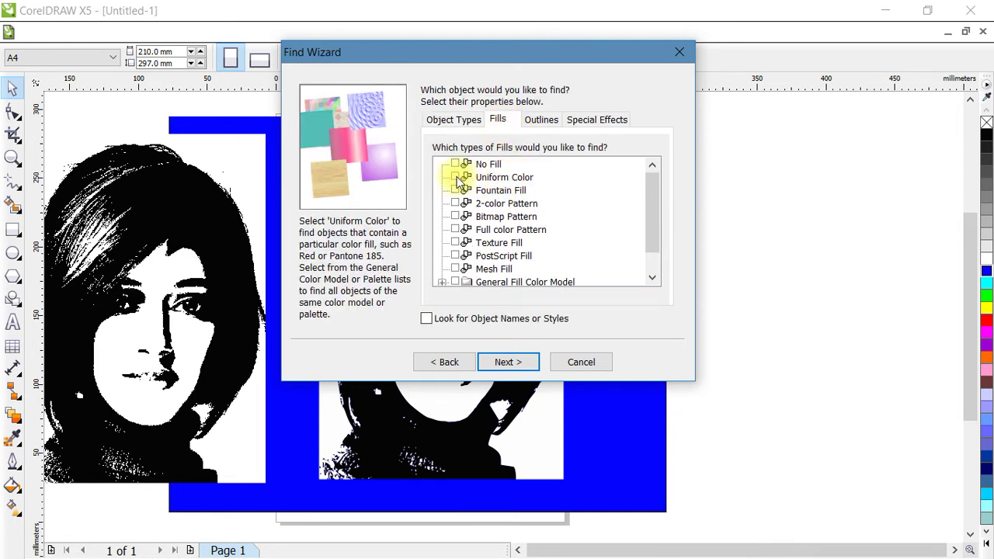
click(456, 178)
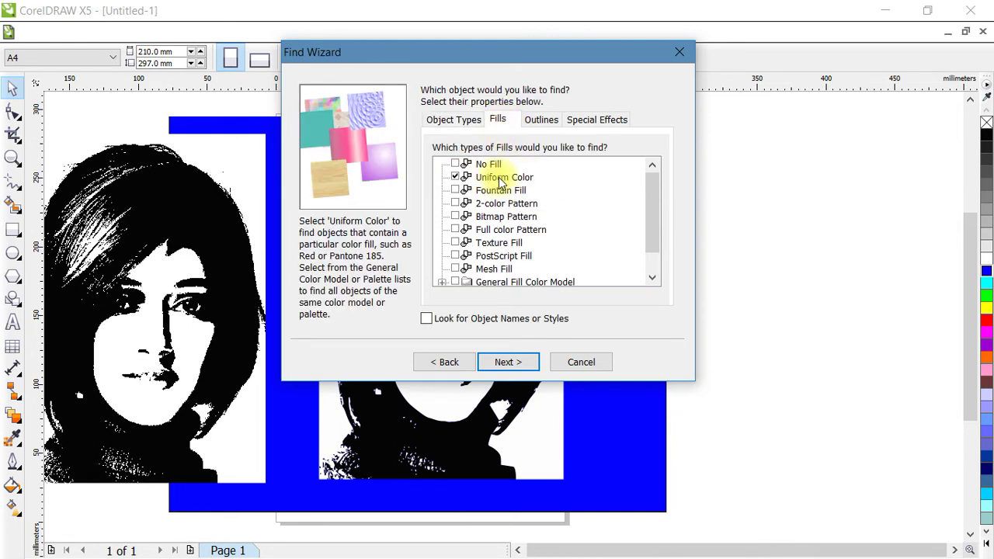
click(525, 368)
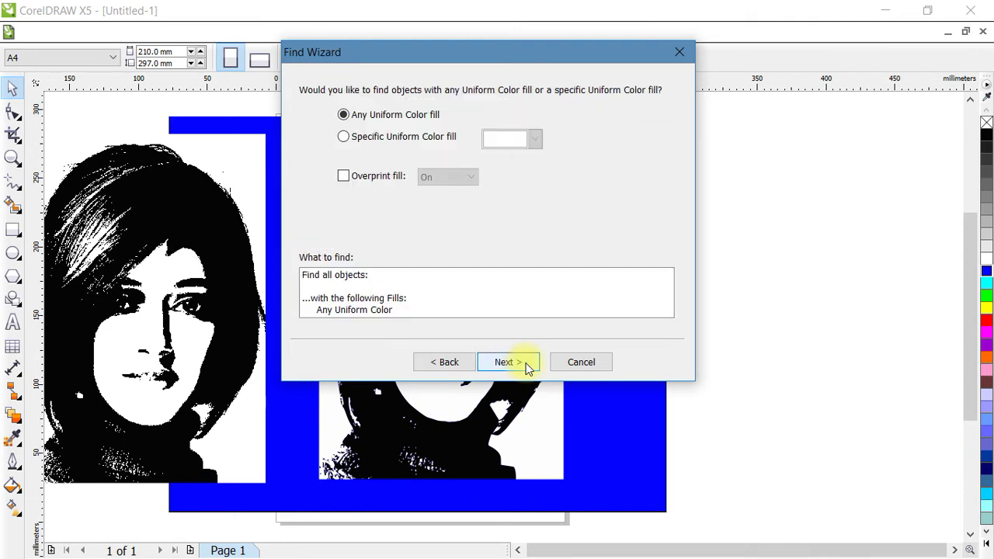
Sample the portrait's near-white (R:254 G:254 B:254) as the specific fill colour and finish the search setup.
click(343, 137)
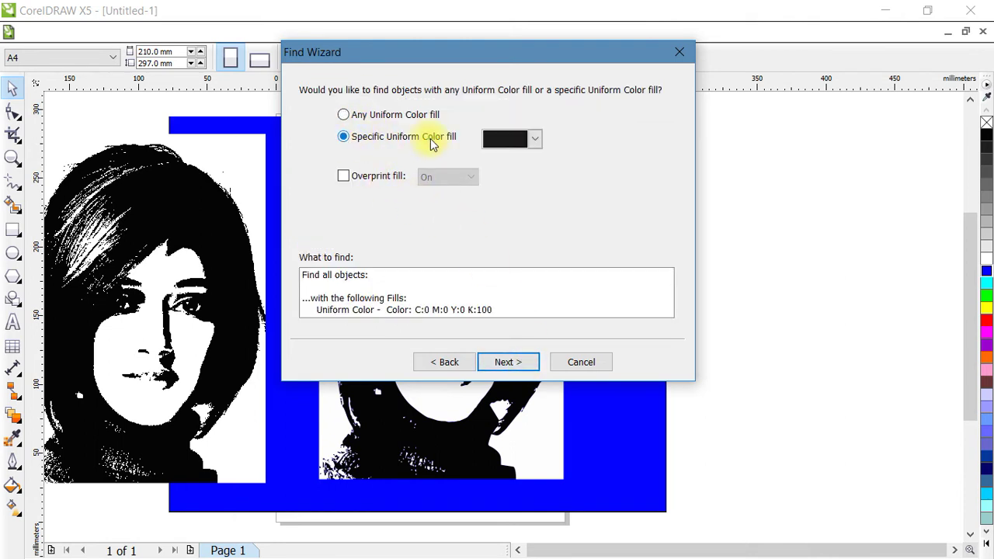
click(536, 140)
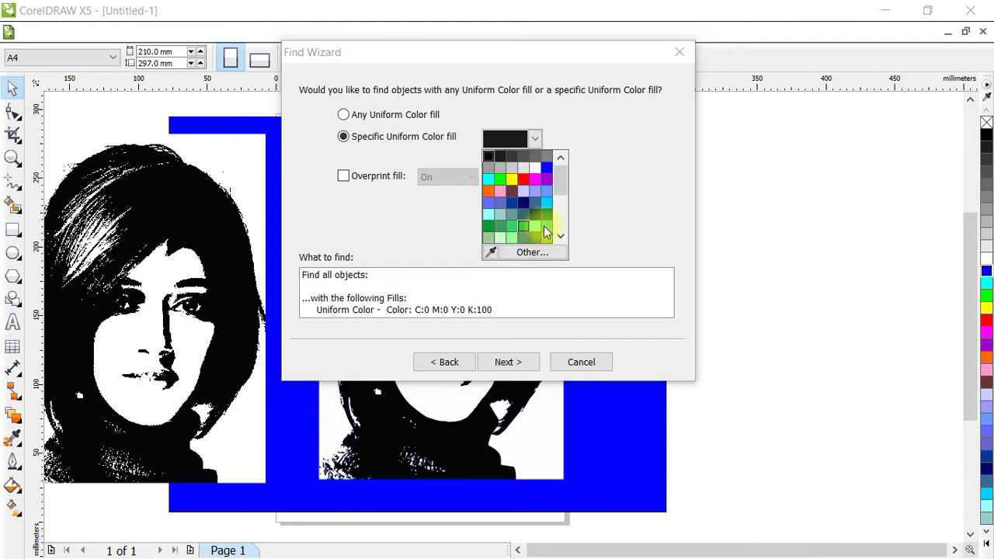
click(490, 252)
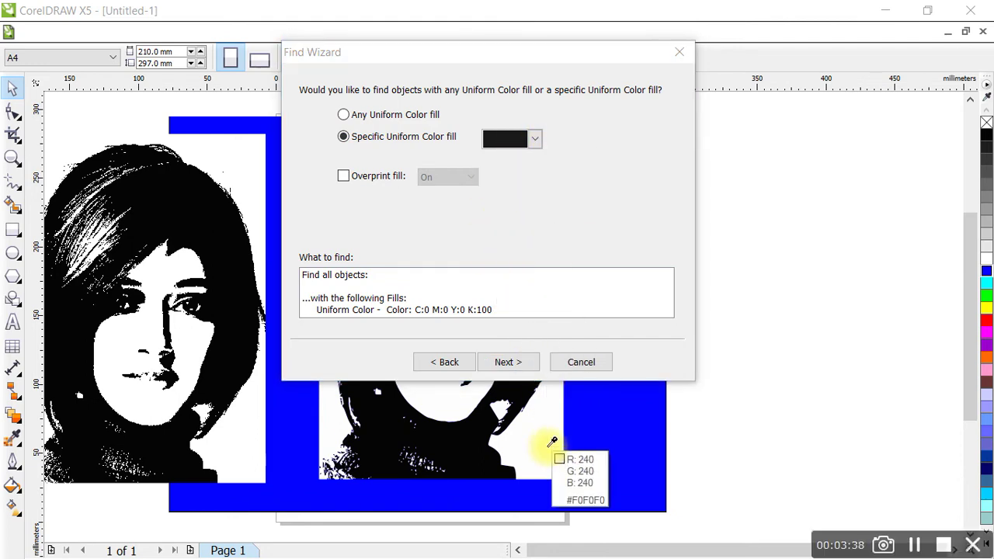
click(446, 410)
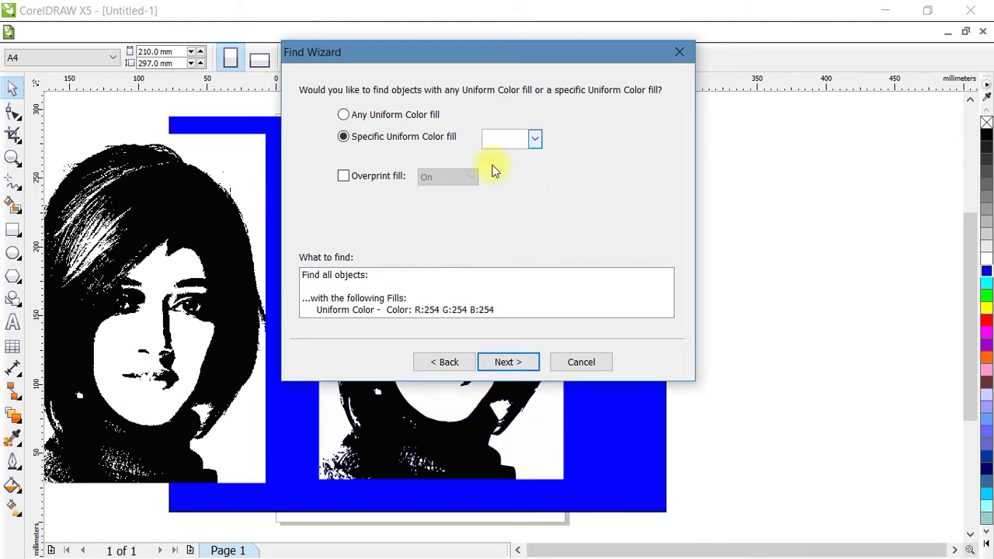
click(531, 366)
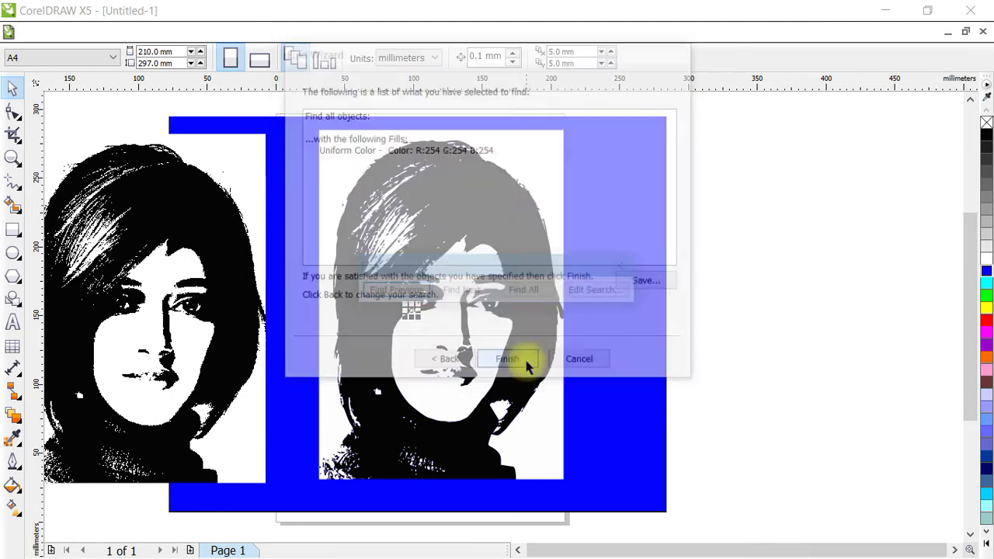
drag(554, 276, 696, 146)
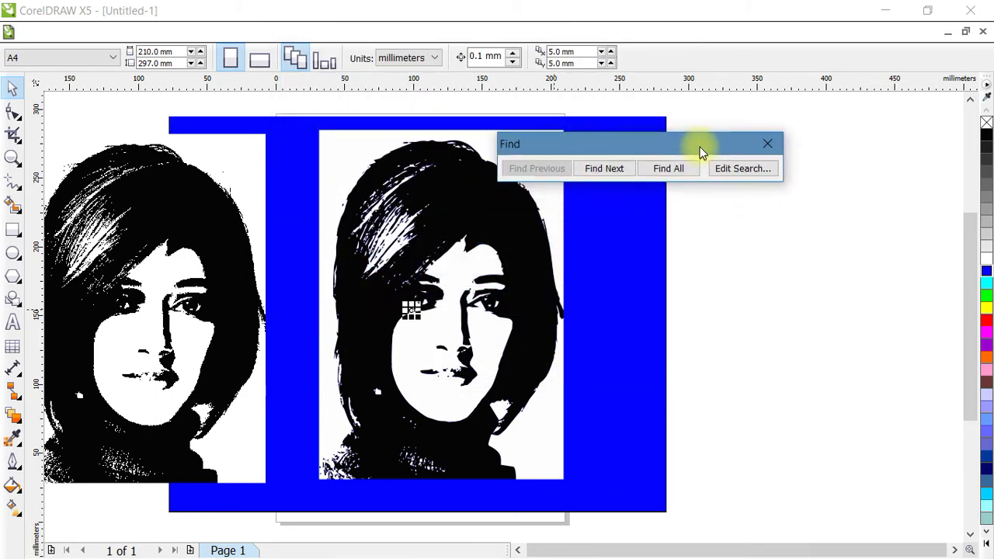
Select all the white pieces of the traced portrait and delete them, then delete the blue background.
click(613, 167)
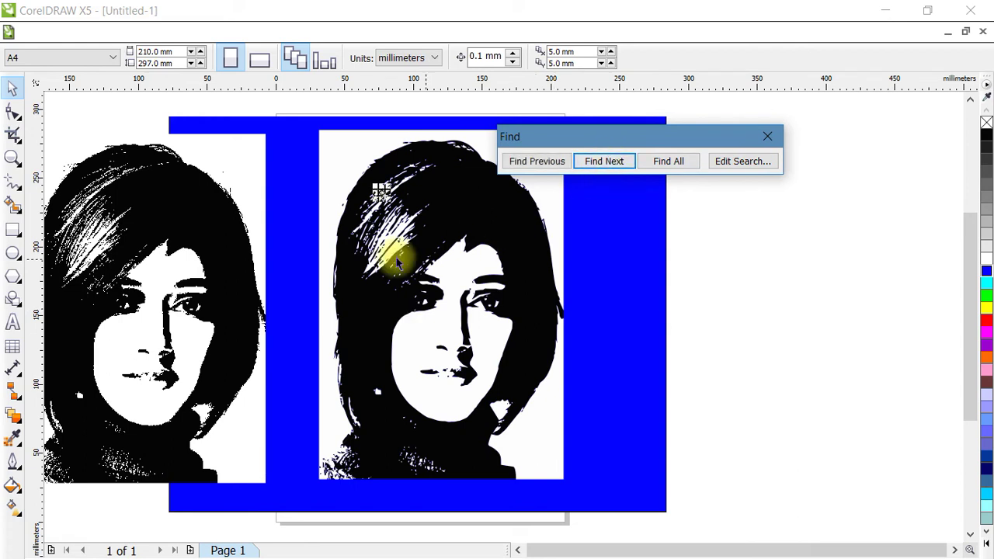
click(598, 168)
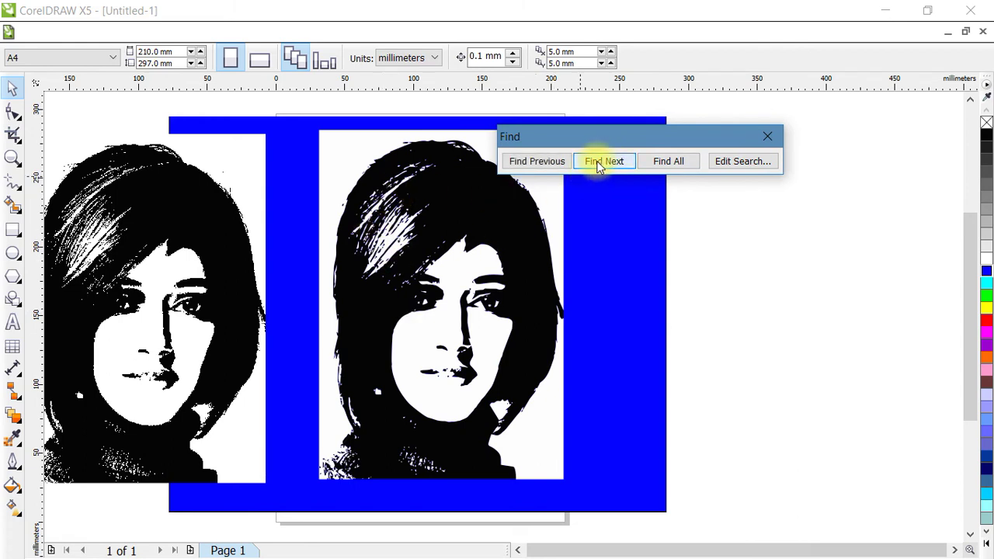
click(687, 164)
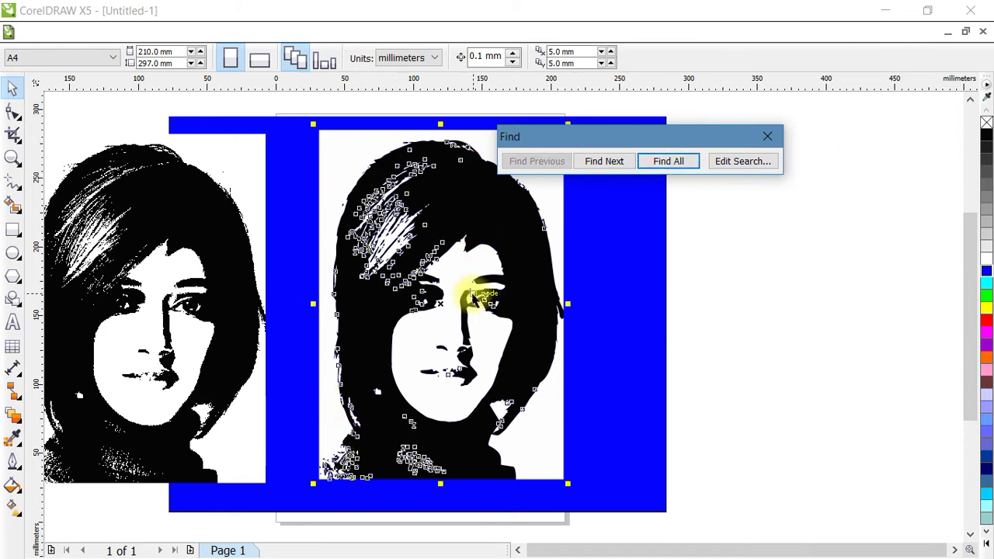
click(767, 136)
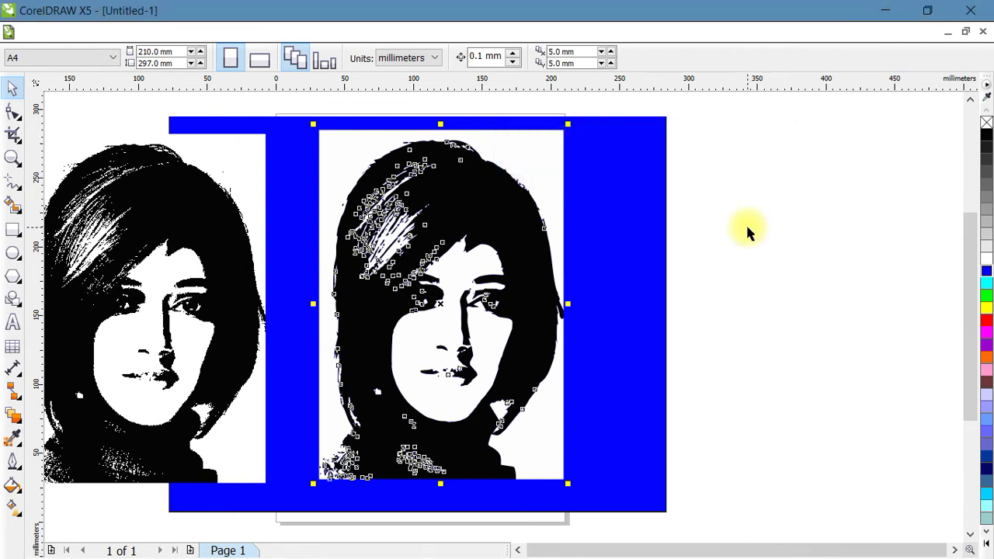
key(Delete)
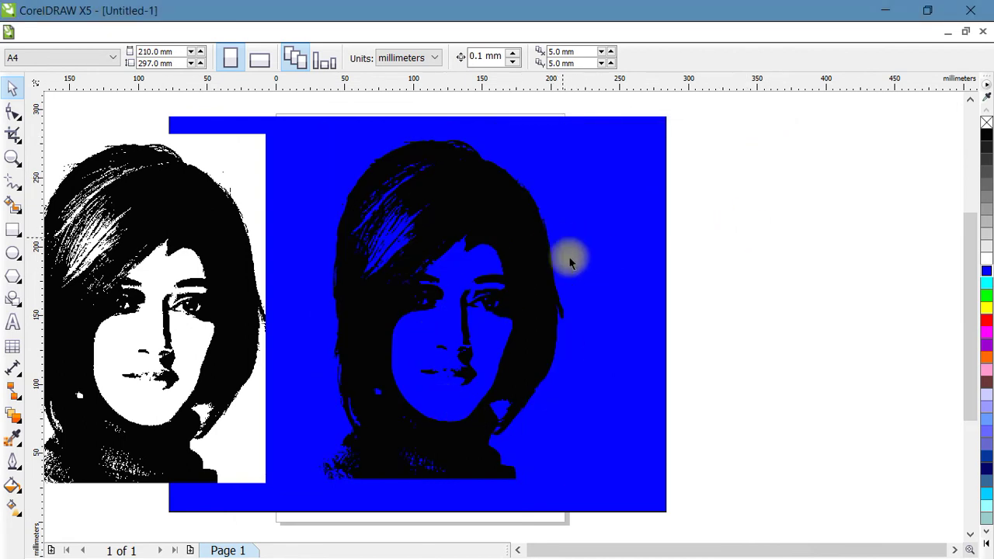
click(586, 147)
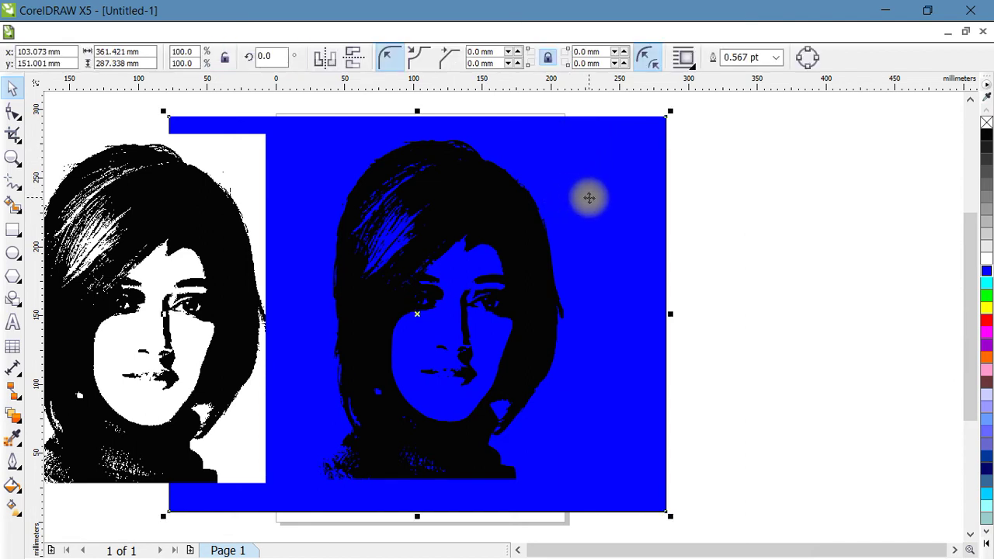
key(Delete)
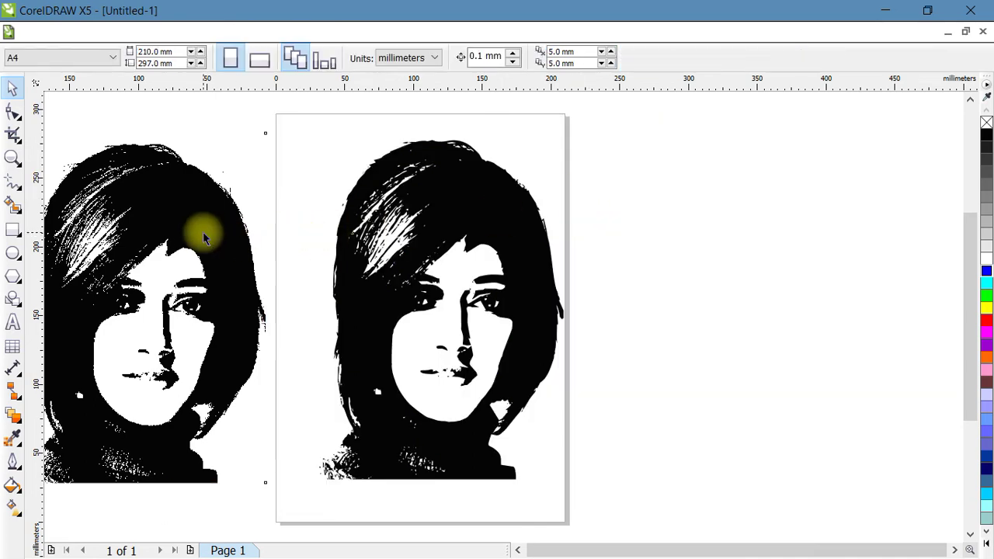
Delete the original bitmap on the left and zoom in on the traced portrait.
click(202, 227)
key(Delete)
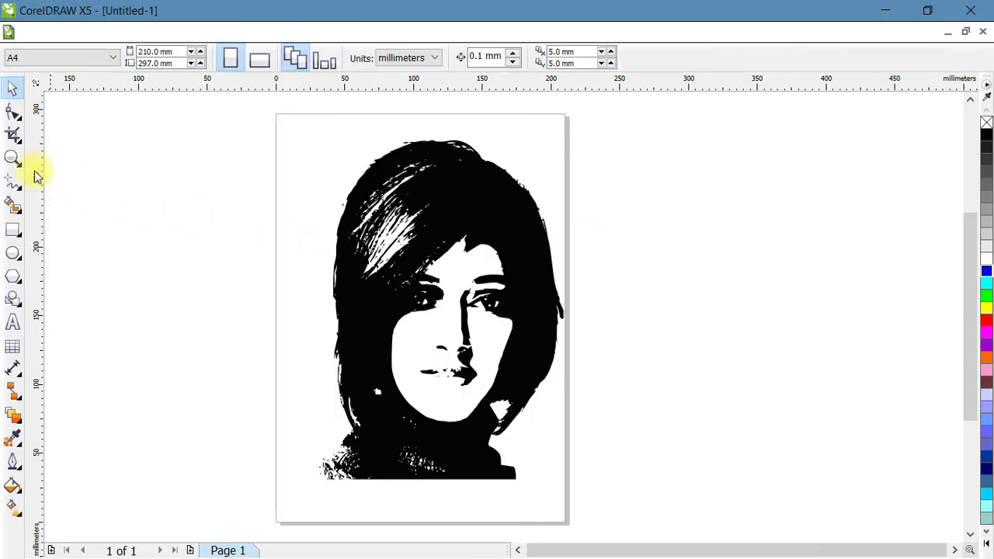
click(12, 157)
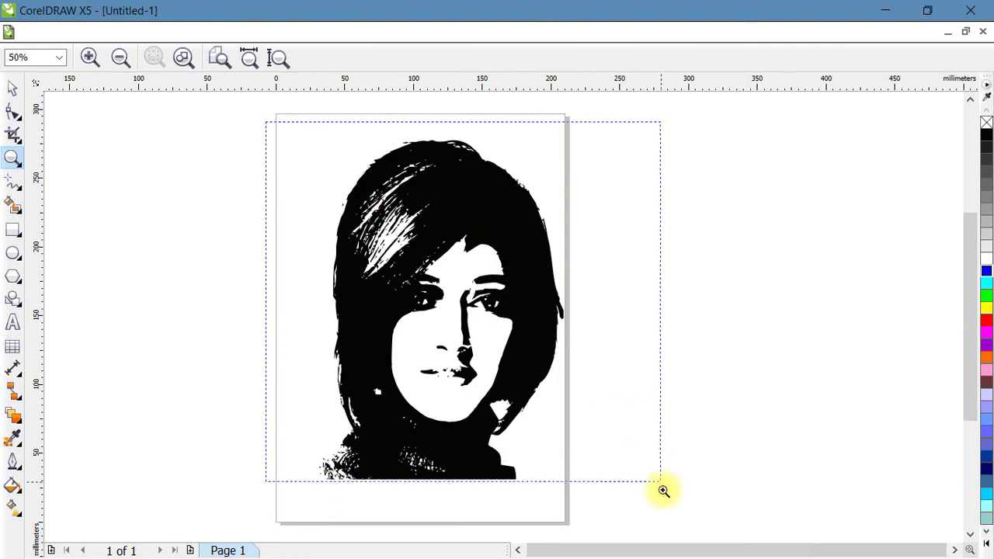
drag(267, 121, 635, 479)
click(13, 88)
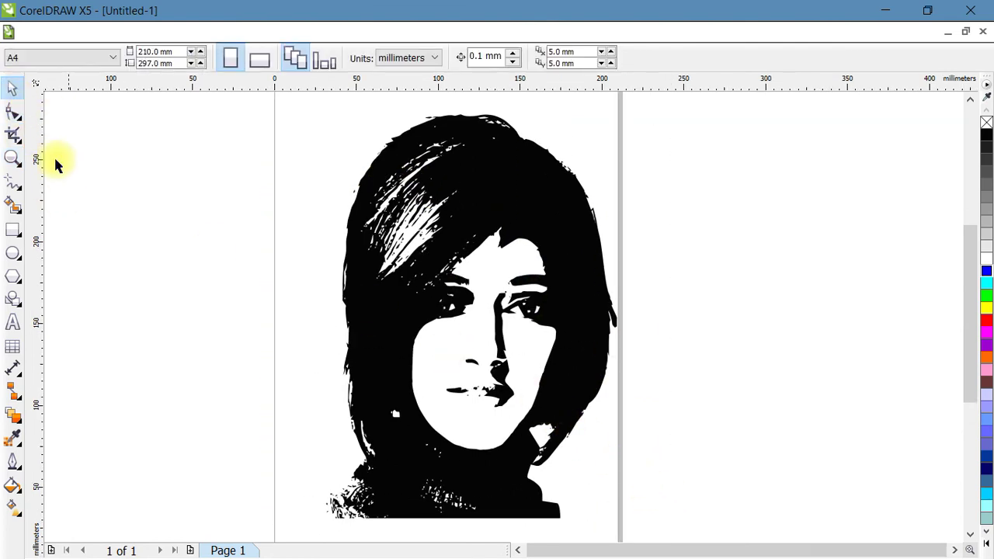
Draw a yellow rectangle covering the portrait and send it behind with Shift+PgDn.
click(13, 230)
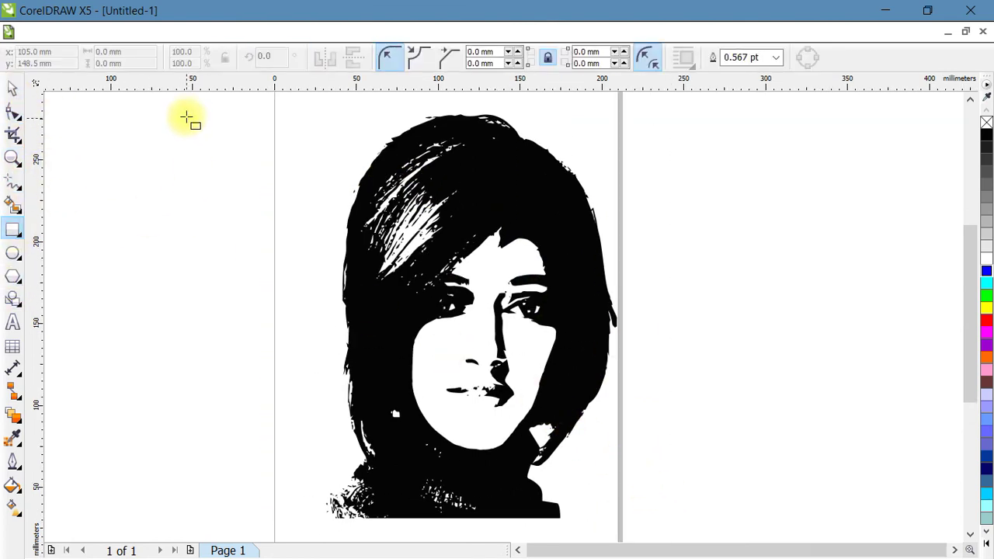
drag(190, 107, 388, 198)
drag(462, 233, 718, 525)
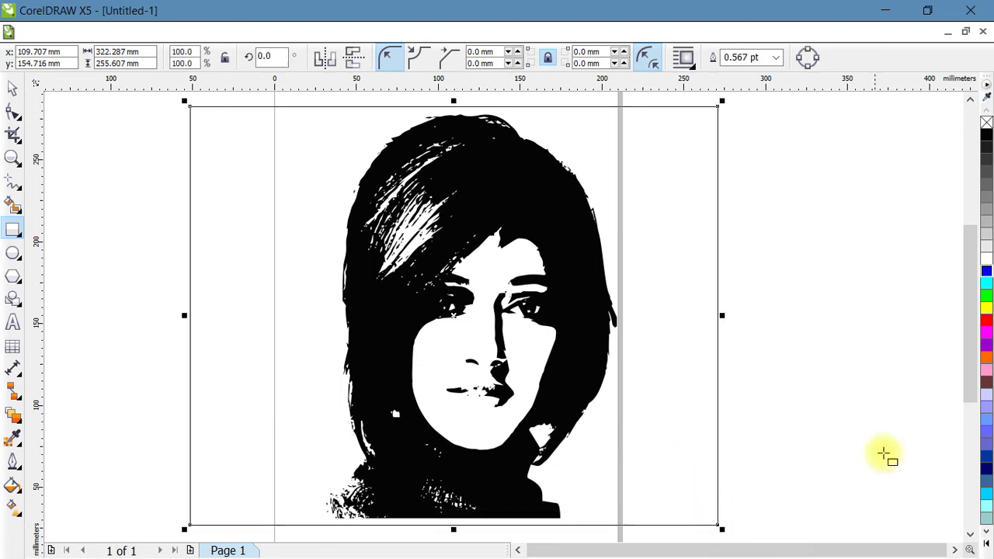
click(986, 310)
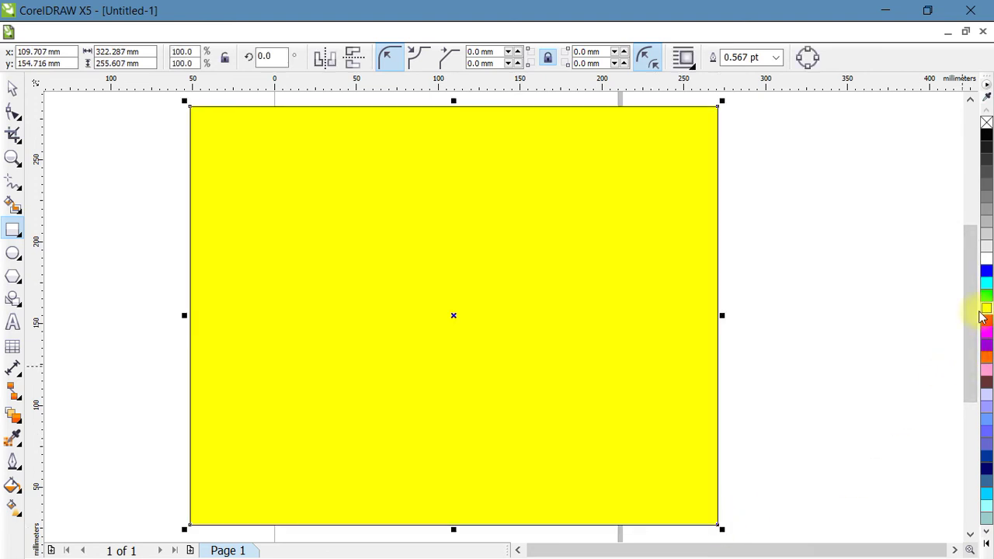
key(shift+Page_Down)
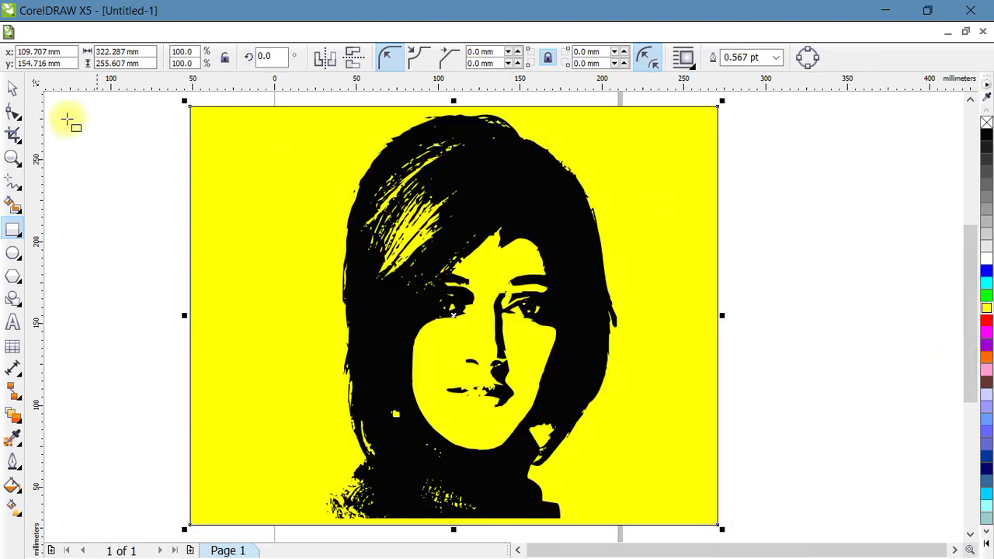
Try cyan, green and red fills on the background rectangle, settling on magenta.
click(13, 88)
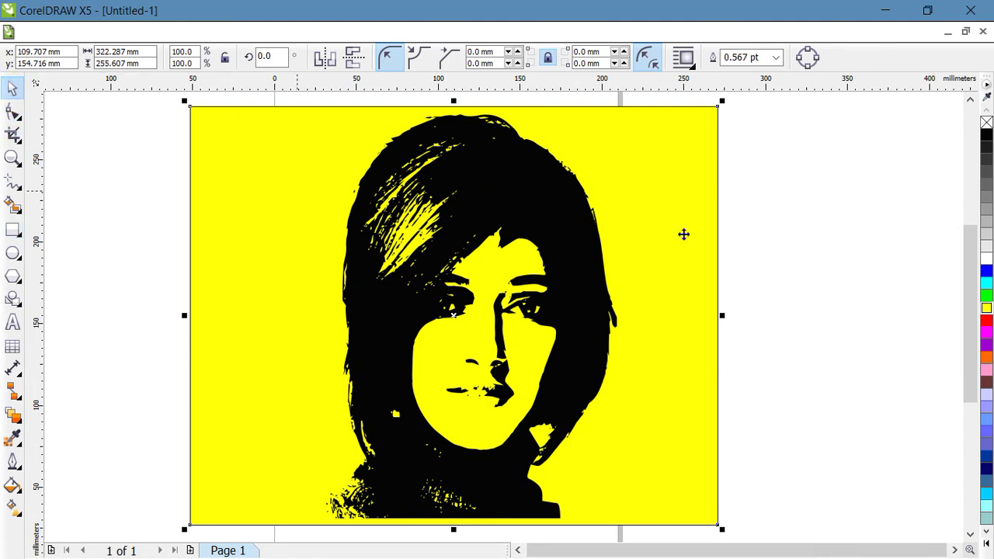
click(986, 284)
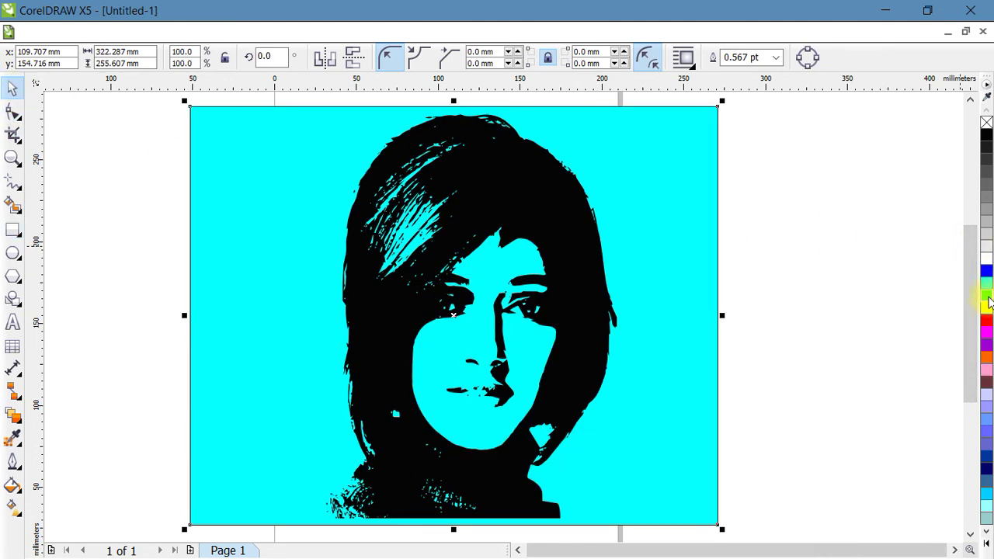
click(986, 296)
click(987, 308)
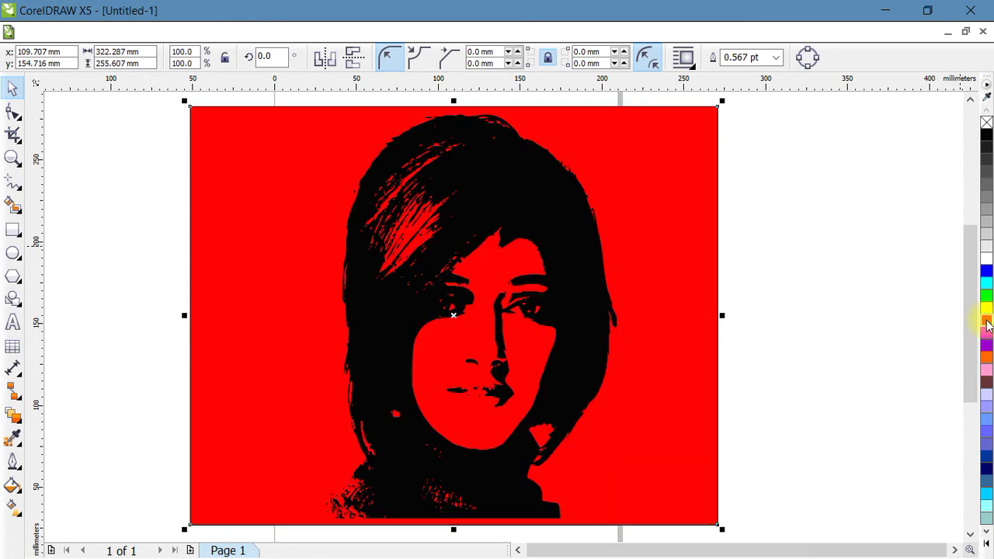
click(986, 333)
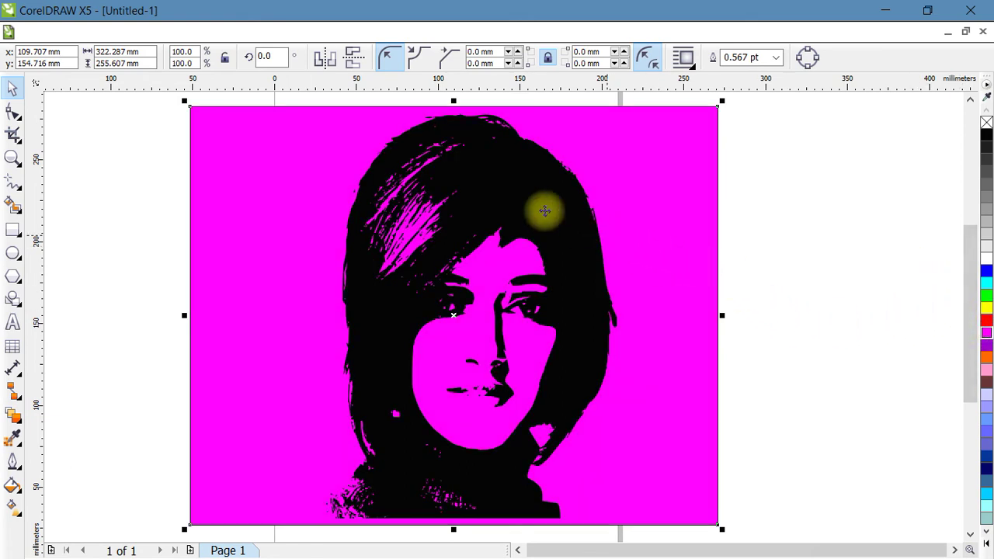
click(111, 167)
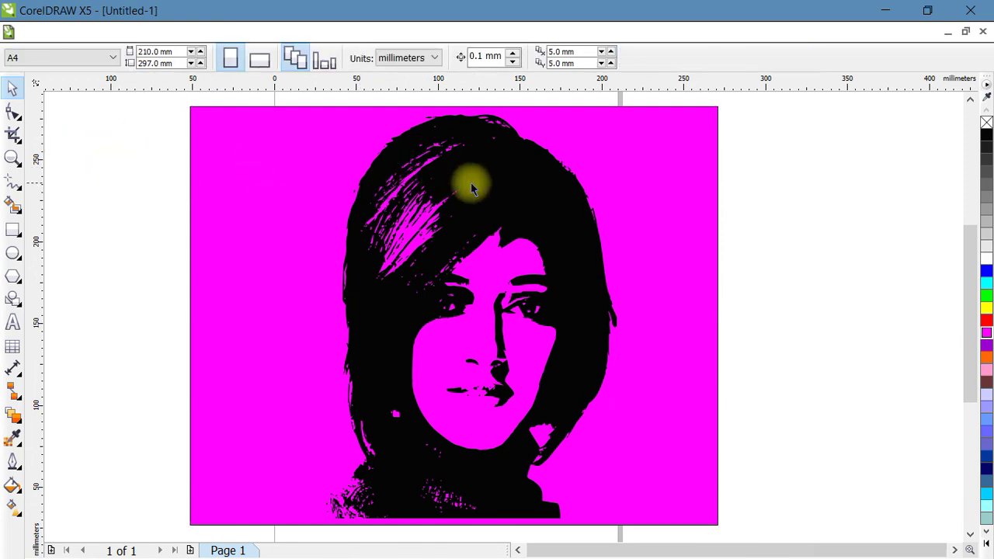
click(469, 180)
click(987, 272)
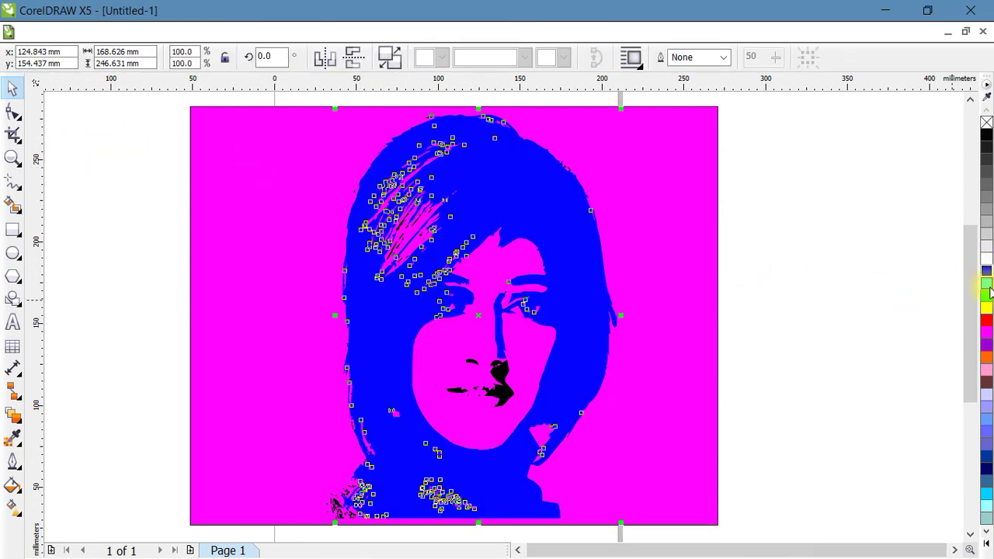
click(986, 295)
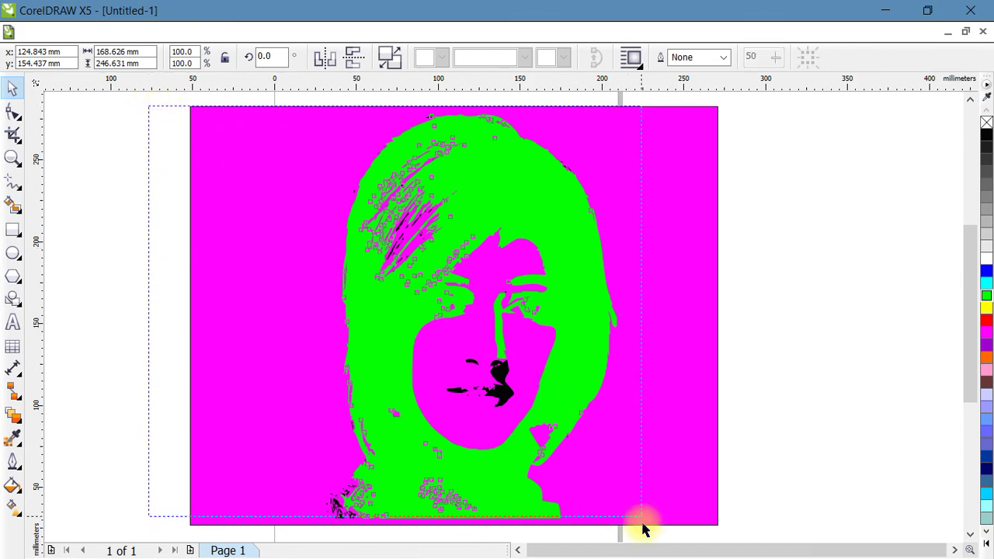
drag(149, 105, 645, 528)
click(986, 320)
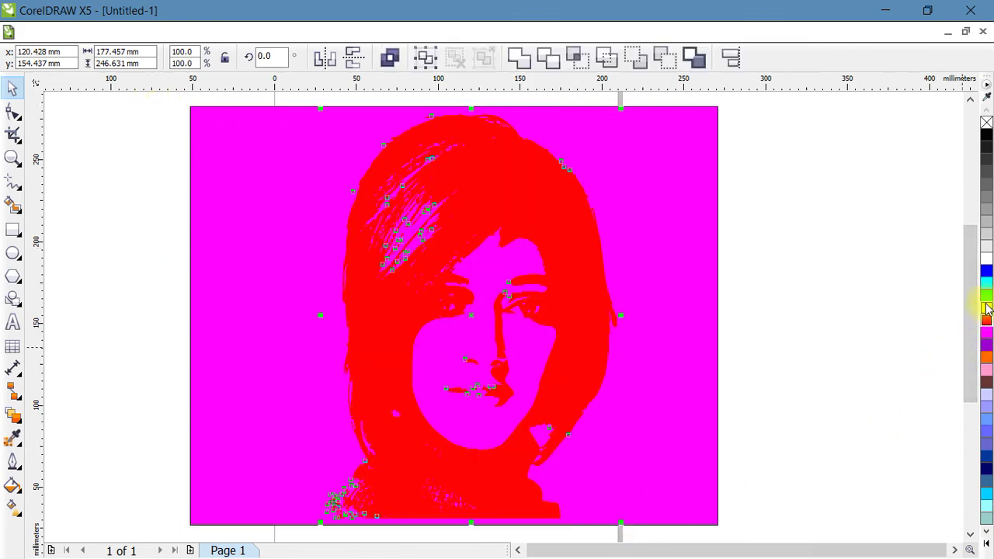
click(987, 294)
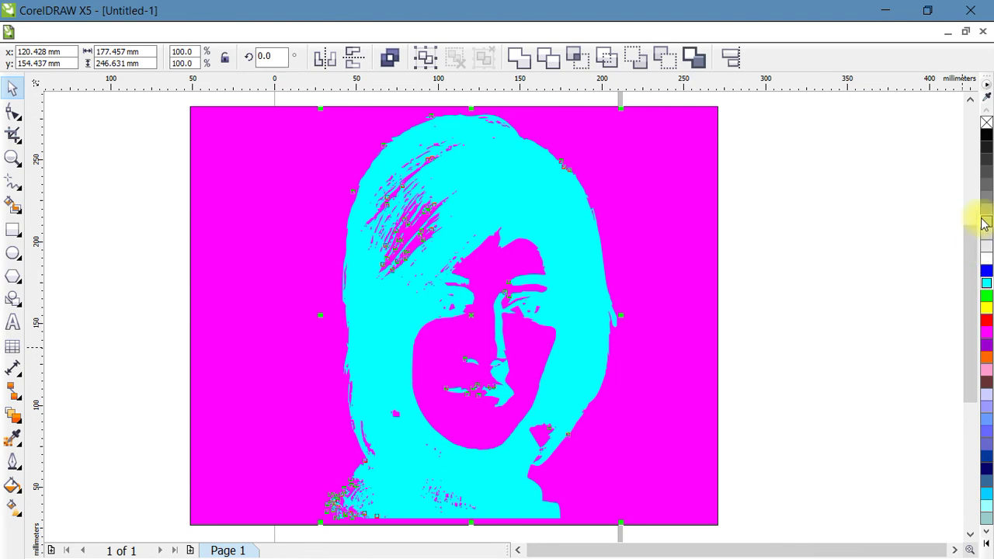
click(986, 221)
click(986, 136)
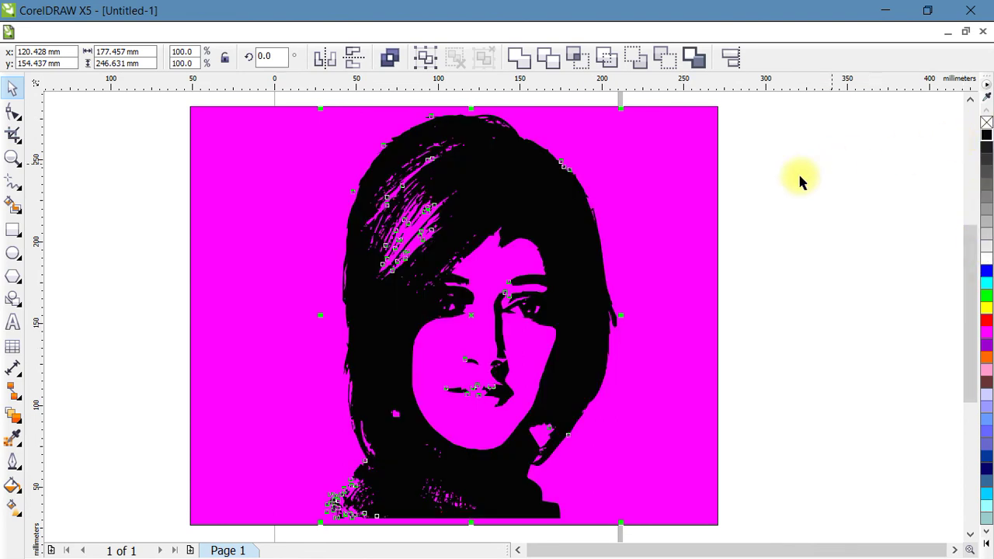
click(100, 154)
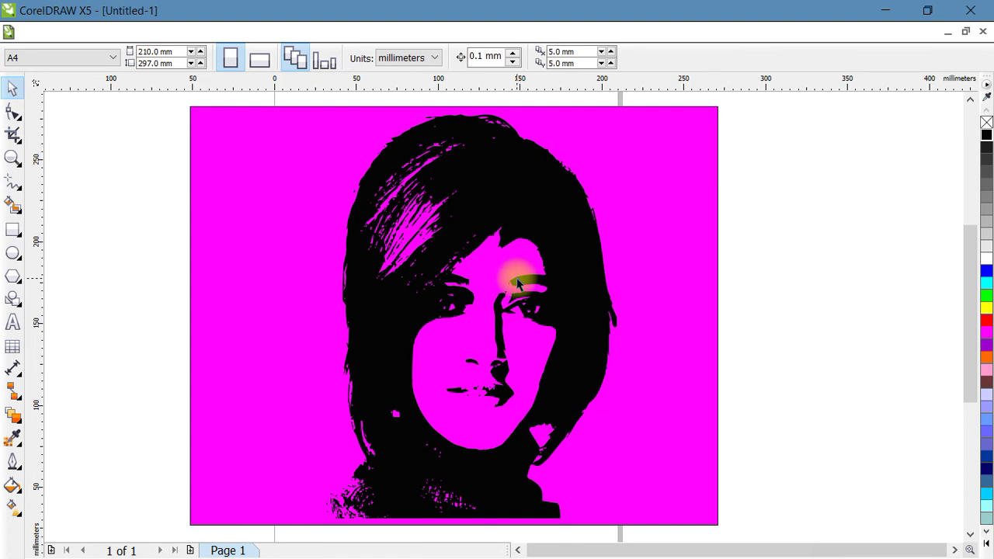